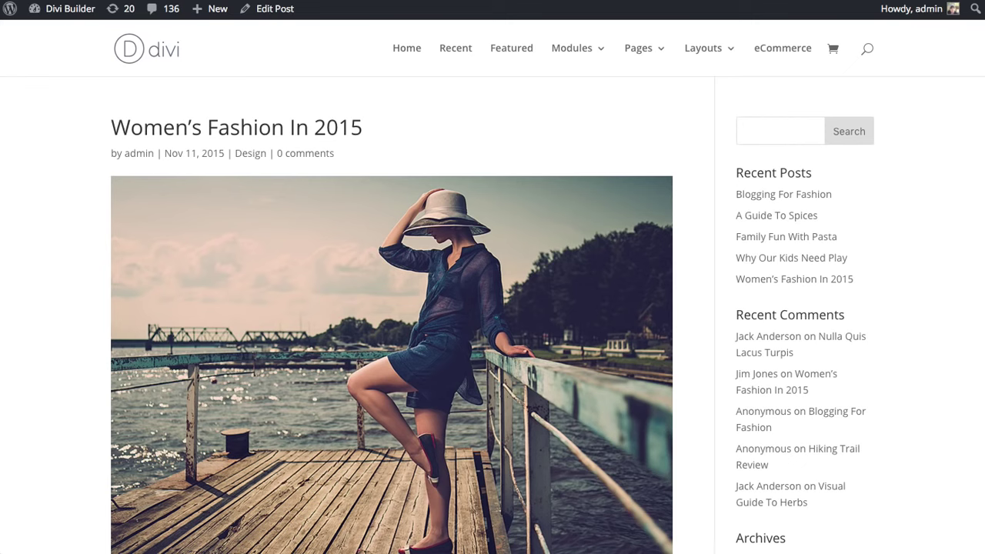
# Scroll down to the Call To Action and comment form and try the comment box.
pyautogui.scroll(-20, 958, 287)
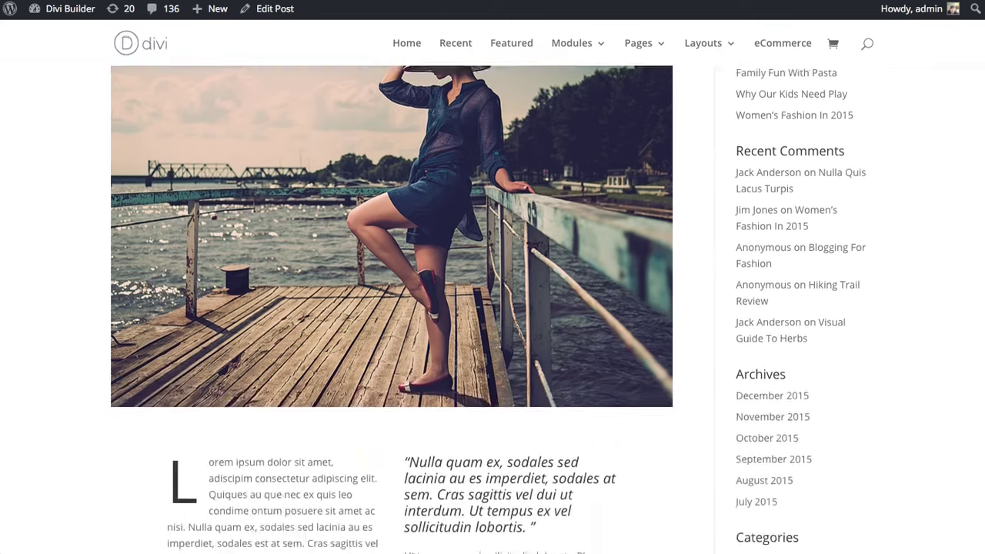
pyautogui.scroll(-20, 958, 287)
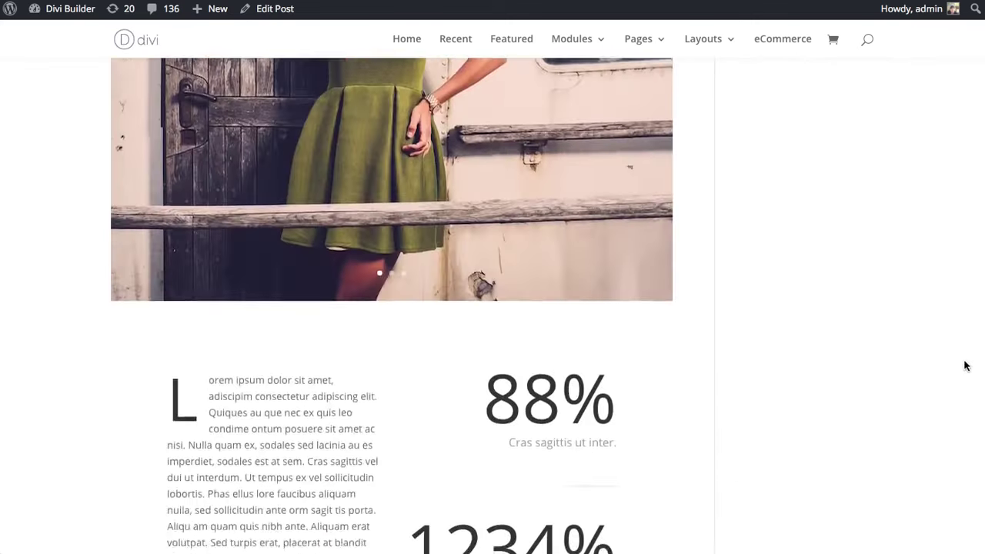
pyautogui.scroll(-3, 960, 498)
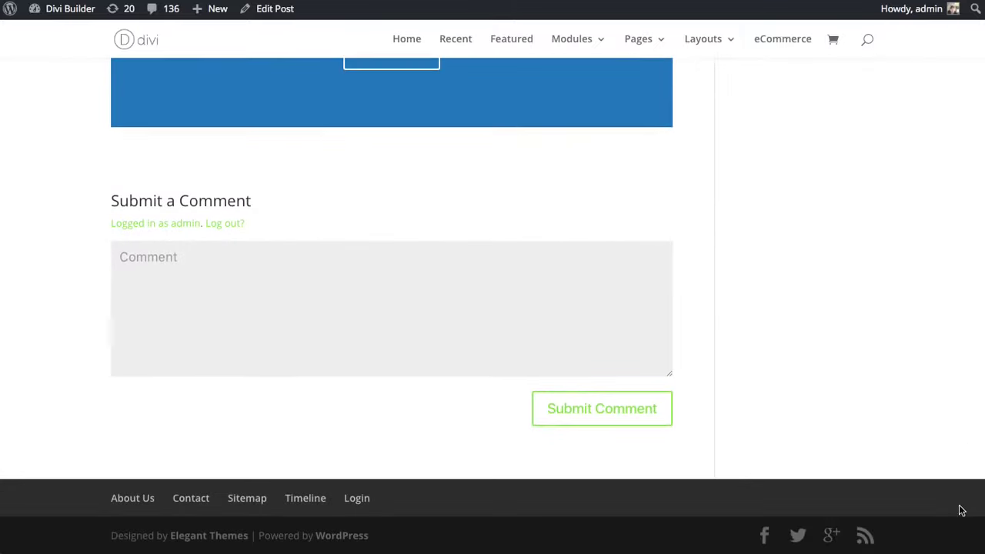
pyautogui.click(370, 296)
pyautogui.click(537, 191)
# Review the post's layout again, then open it for editing in the Divi Builder.
pyautogui.scroll(4, 351, 491)
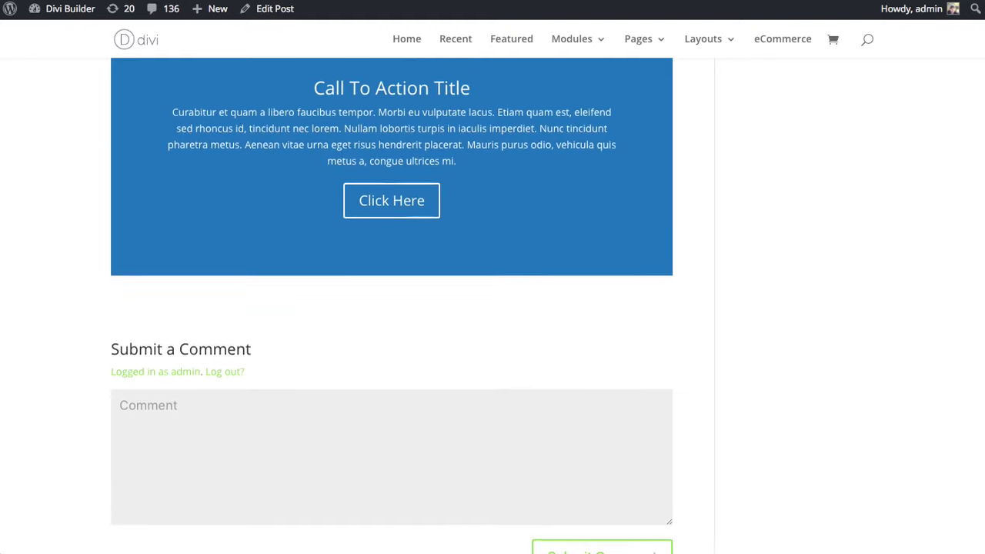
pyautogui.scroll(4, 384, 427)
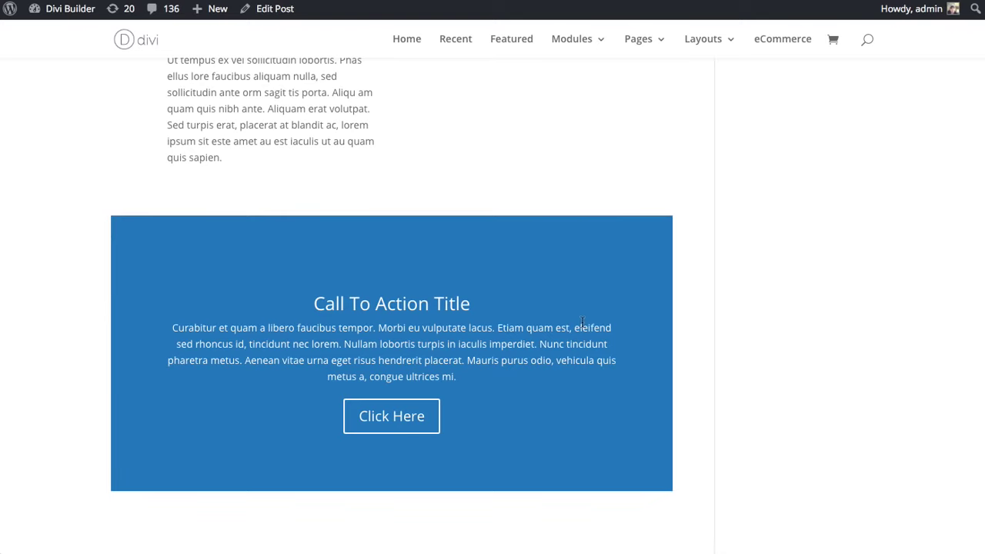
pyautogui.scroll(1, 288, 360)
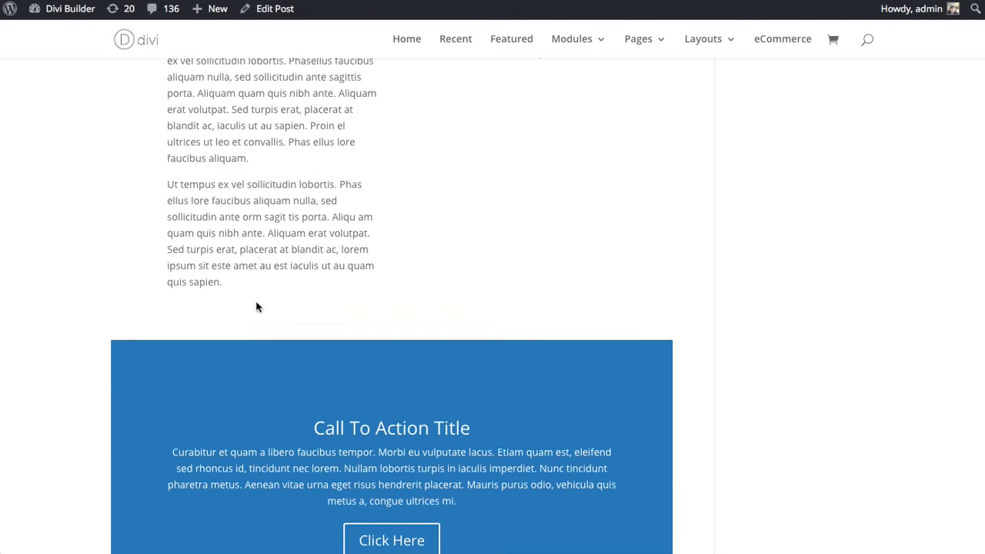
pyautogui.scroll(-2, 259, 259)
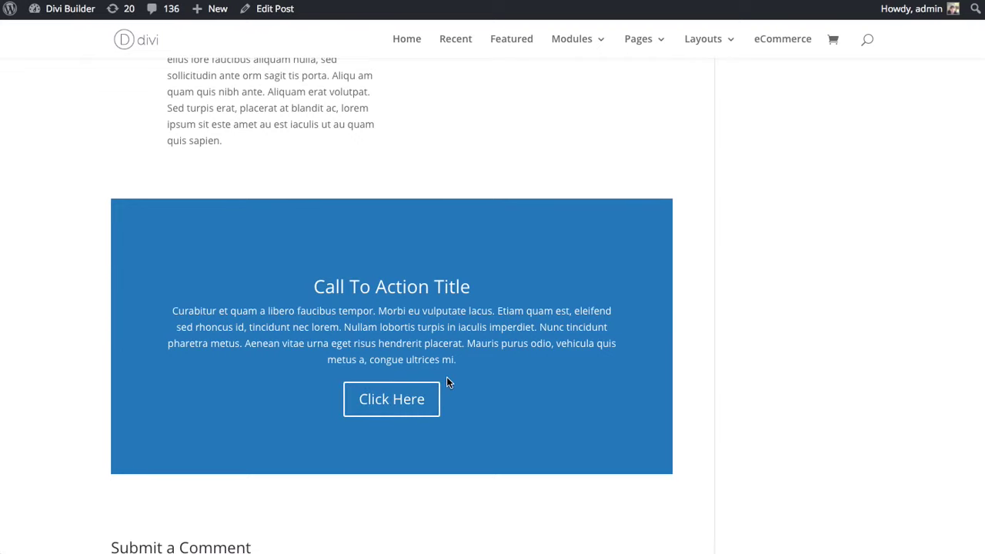
pyautogui.scroll(-1, 390, 396)
pyautogui.scroll(8, 376, 349)
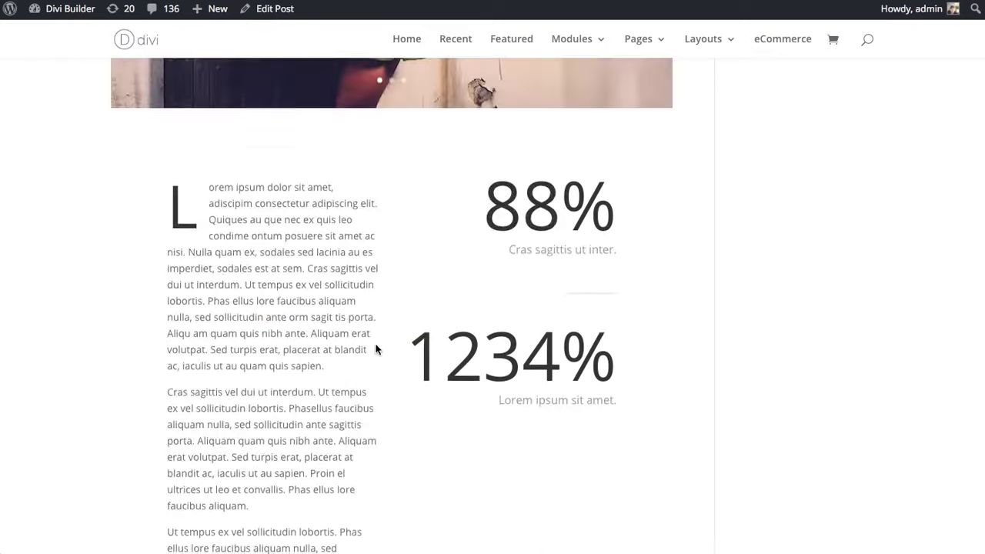
pyautogui.scroll(-5, 373, 354)
pyautogui.scroll(-2, 311, 330)
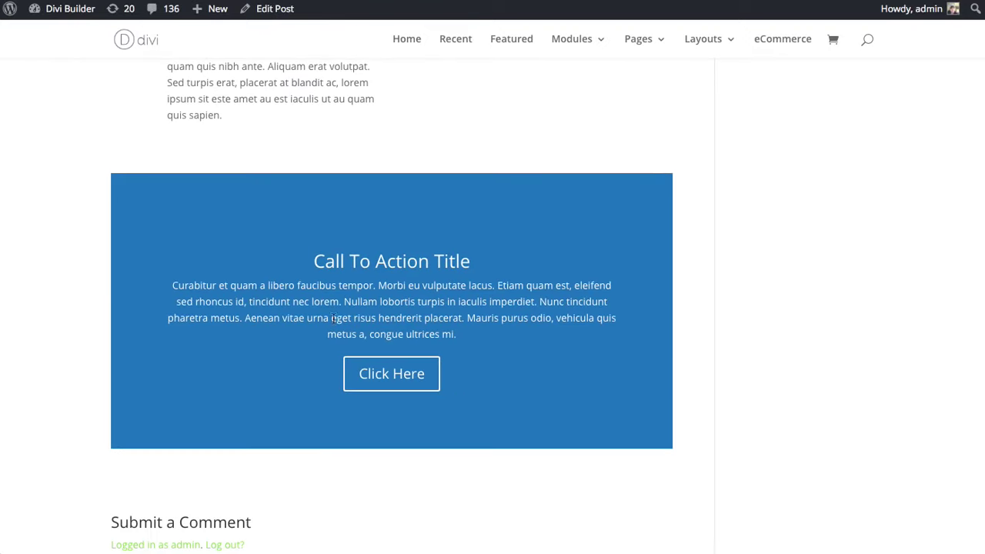
pyautogui.scroll(-1, 430, 310)
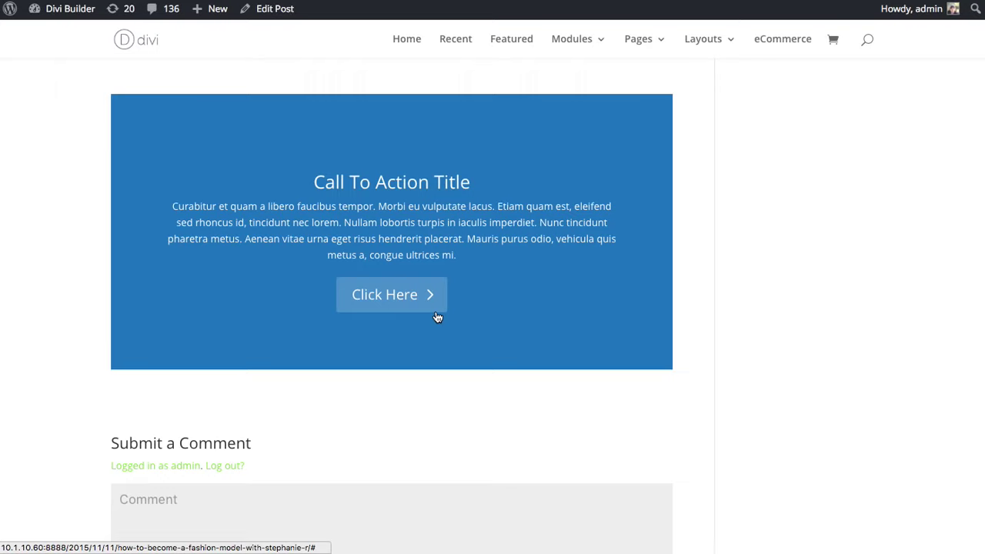
pyautogui.click(254, 9)
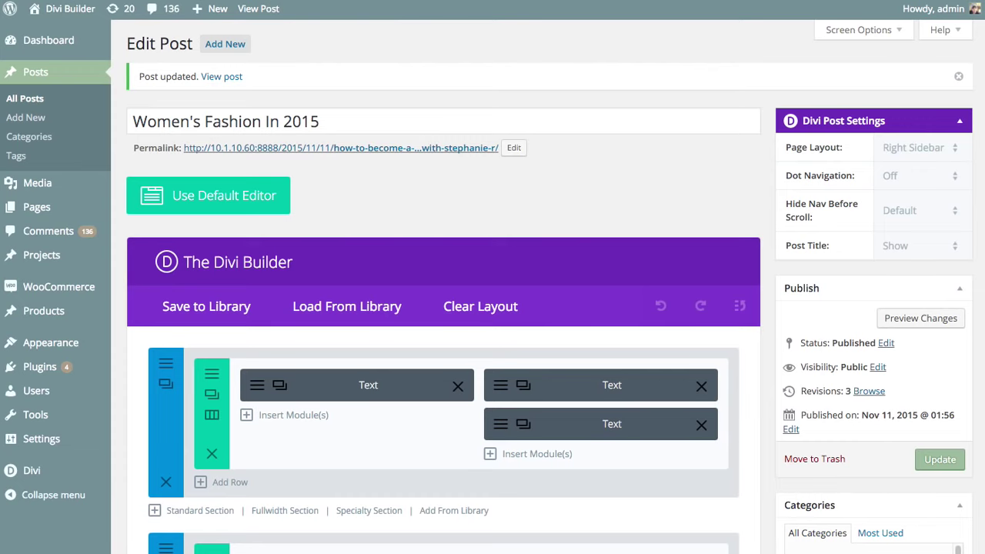
# Insert a one-column standard section above the Call To Action and list its modules.
pyautogui.scroll(-5, 444, 308)
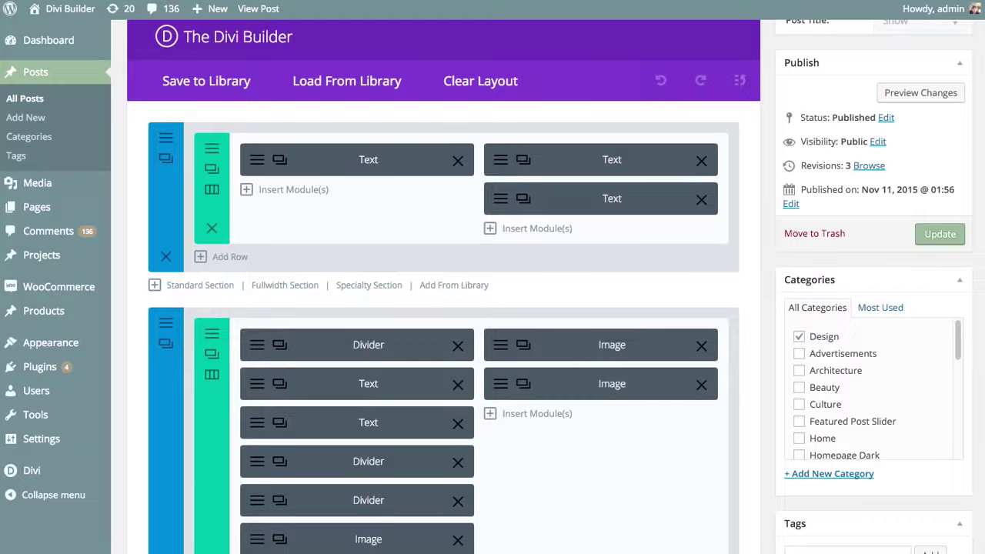
pyautogui.scroll(-15, 443, 308)
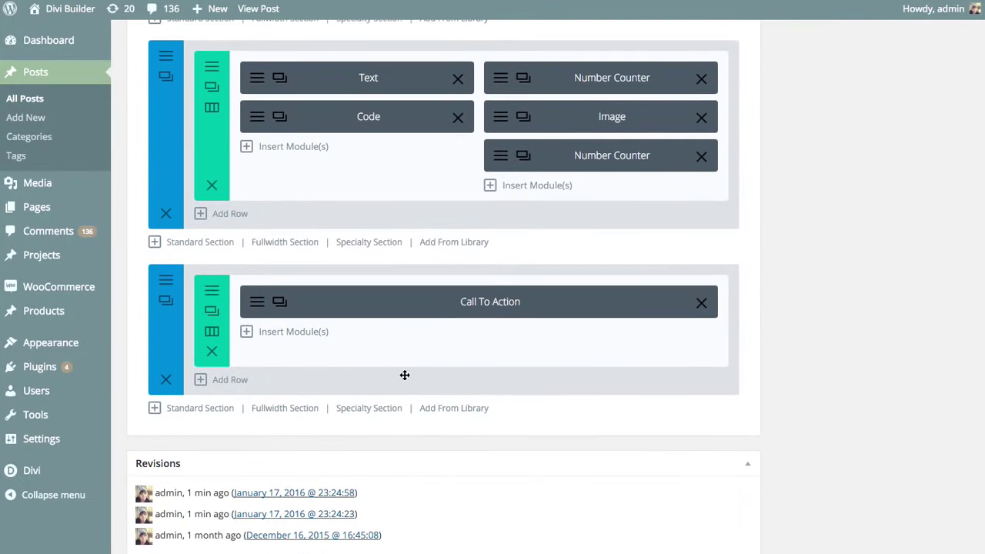
pyautogui.moveTo(404, 374)
pyautogui.mouseDown()
pyautogui.moveTo(406, 363)
pyautogui.moveTo(407, 383)
pyautogui.moveTo(395, 387)
pyautogui.moveTo(407, 366)
pyautogui.mouseUp()
pyautogui.click(202, 244)
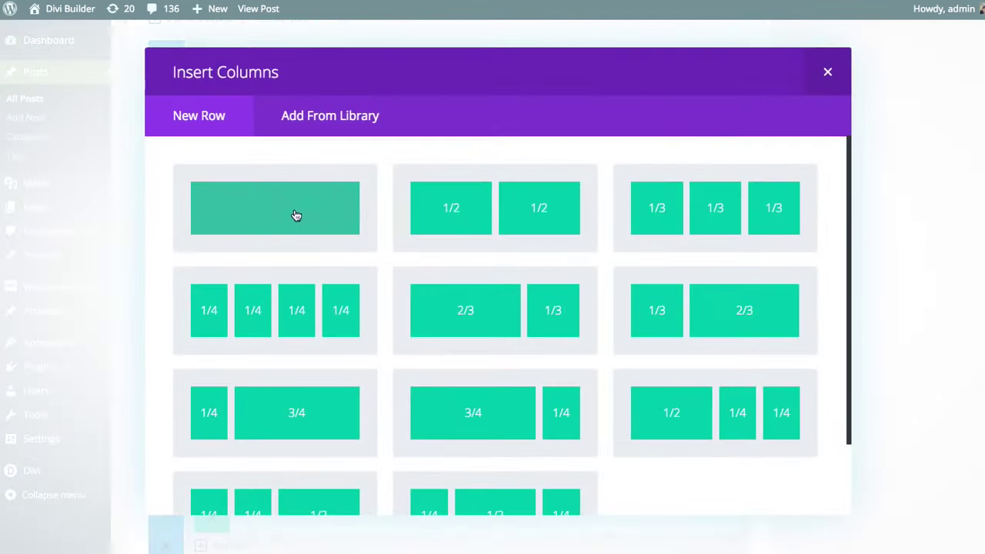
pyautogui.click(336, 213)
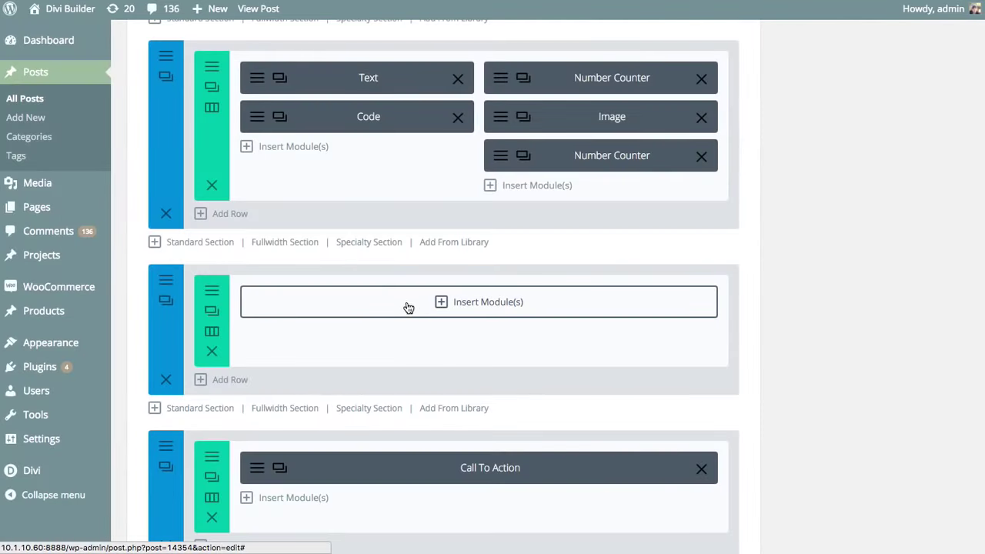
pyautogui.click(473, 304)
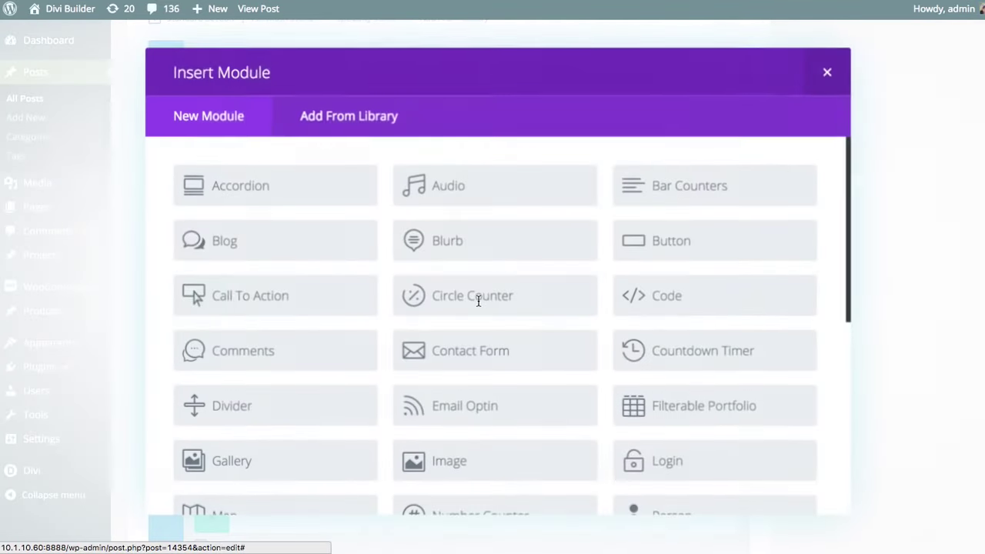
# Add a Comments module to the new row and show its Advanced Design Settings.
pyautogui.click(274, 358)
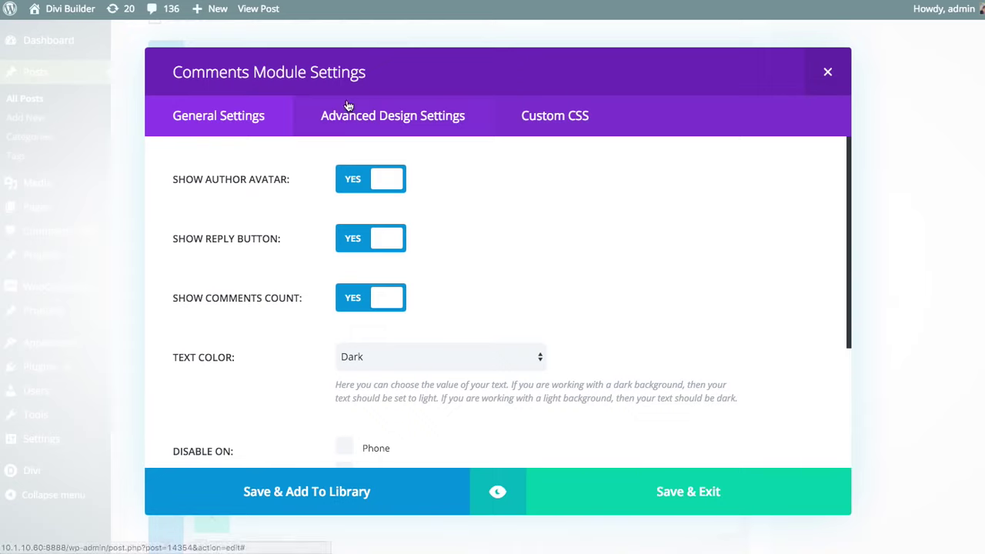
pyautogui.click(392, 127)
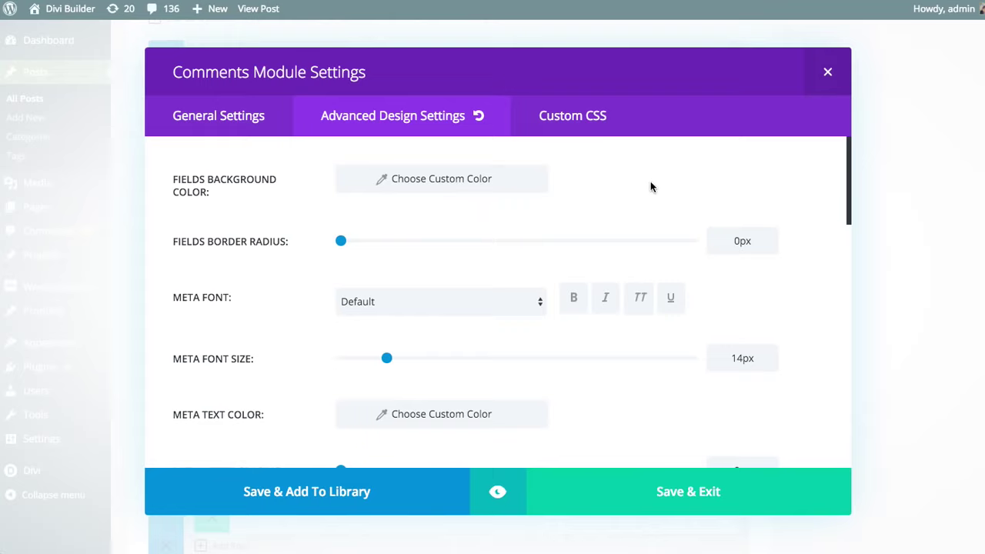
# View the Comments module's Custom CSS fields, Before through Submit Button, all empty.
pyautogui.click(573, 119)
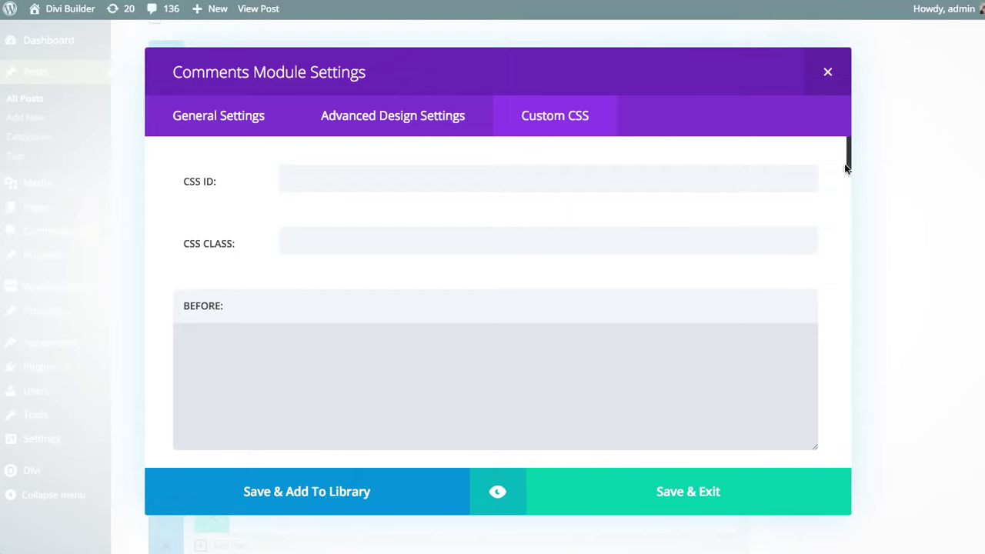
pyautogui.moveTo(849, 157); pyautogui.dragTo(831, 459)
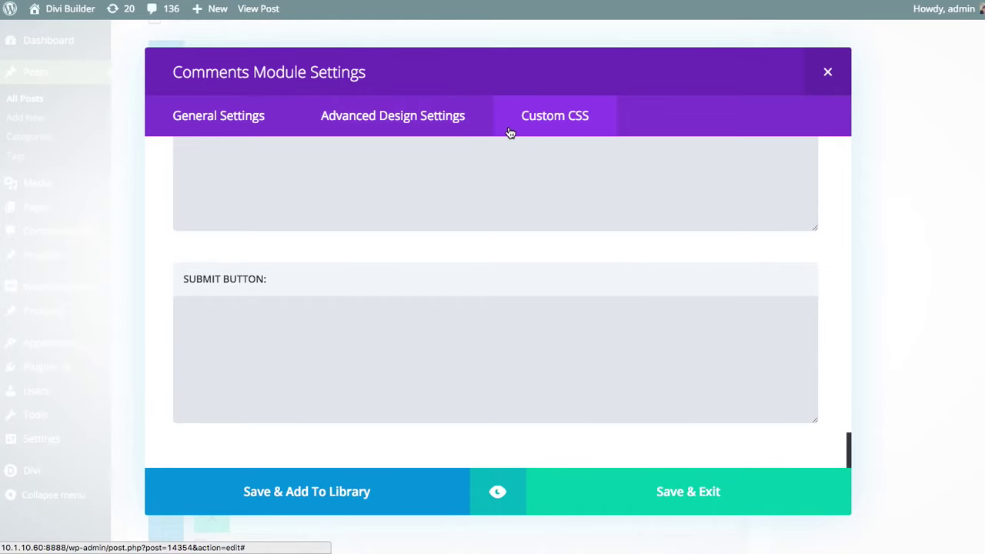
# In General Settings, set Show Author Avatar, Show Reply Button and Show Comments Count to No.
pyautogui.scroll(1, 208, 123)
pyautogui.click(208, 123)
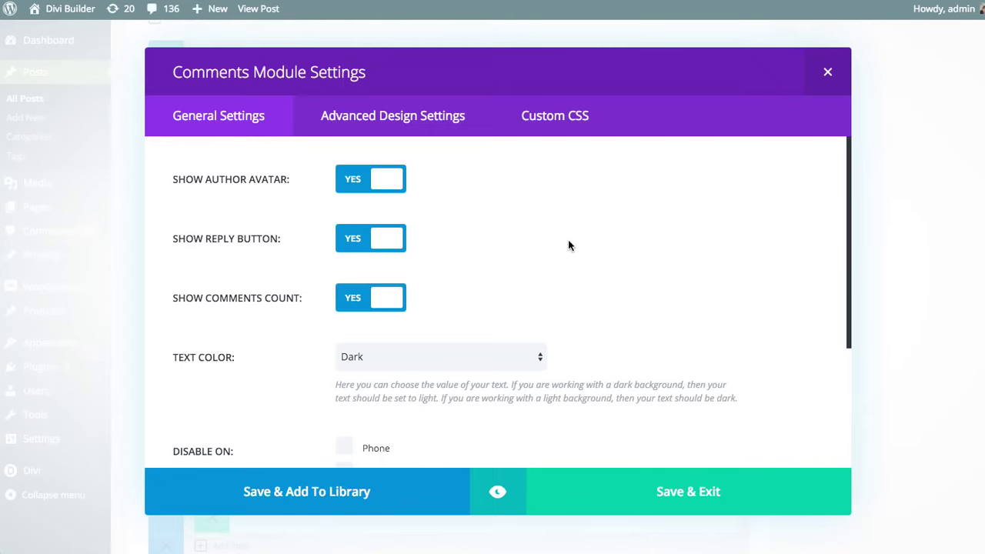
pyautogui.scroll(-3, 638, 233)
pyautogui.scroll(3, 657, 236)
pyautogui.click(358, 178)
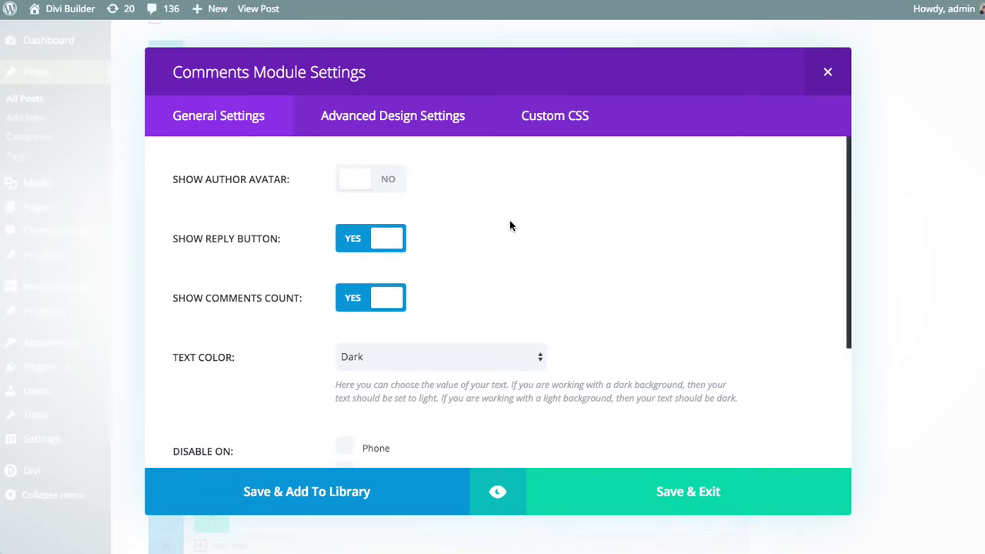
pyautogui.click(384, 247)
pyautogui.scroll(-1, 496, 235)
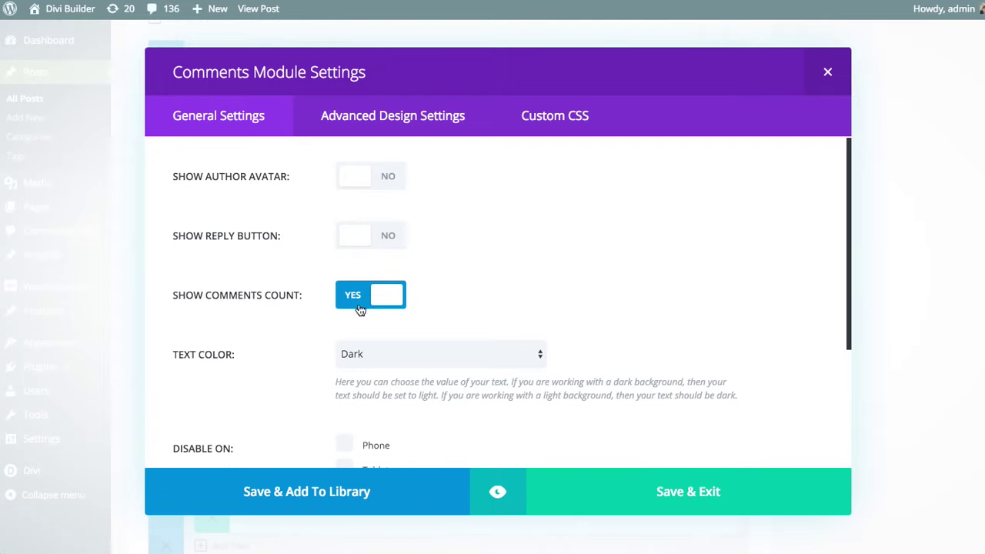
pyautogui.click(396, 306)
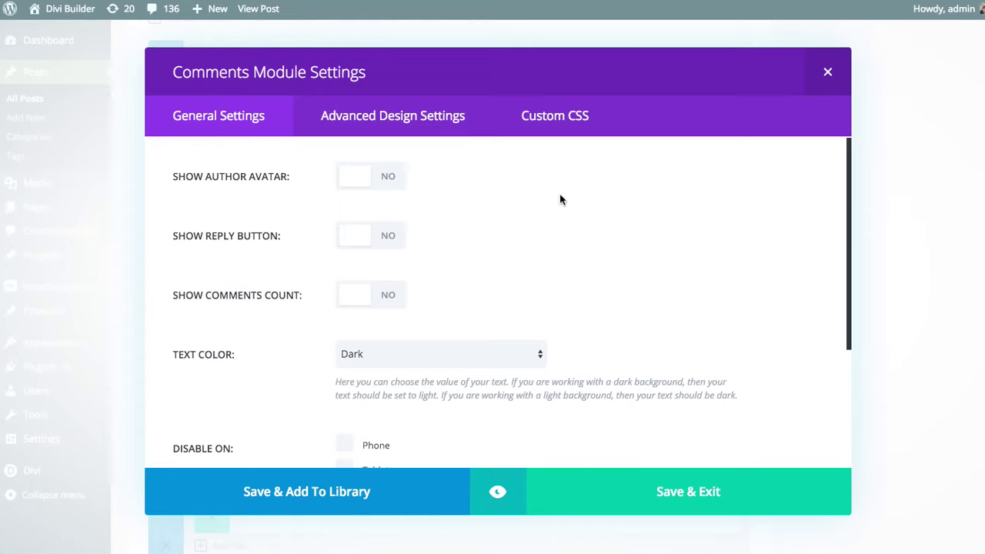
pyautogui.scroll(-4, 585, 264)
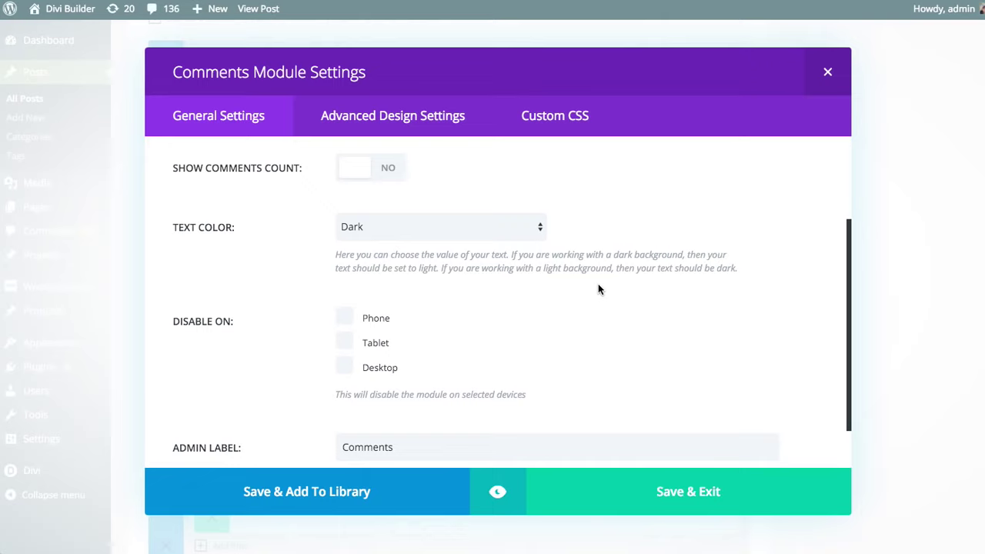
# Keep Text Color Dark and disable the module on Phone and Tablet, leaving Admin Label 'Comments'.
pyautogui.click(524, 232)
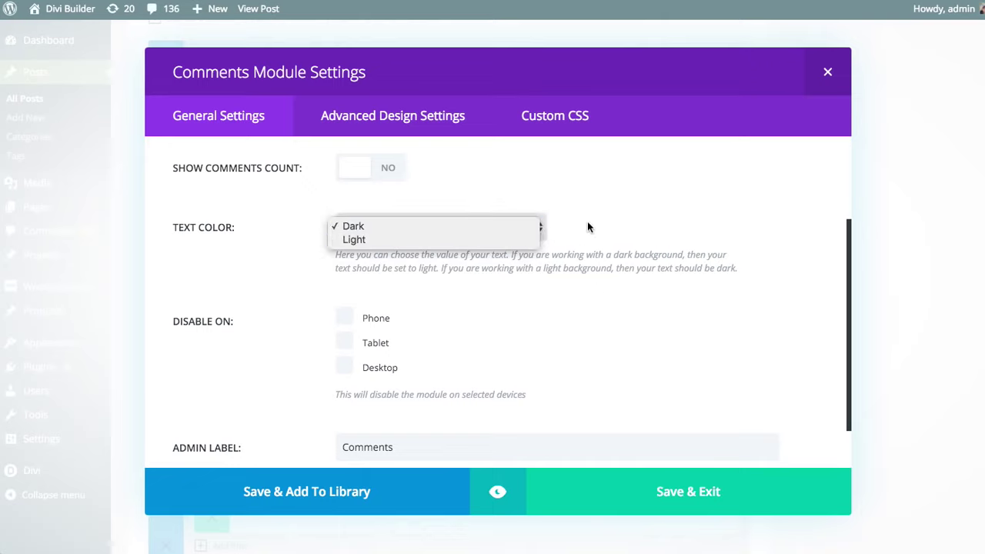
pyautogui.click(647, 206)
pyautogui.scroll(-1, 724, 332)
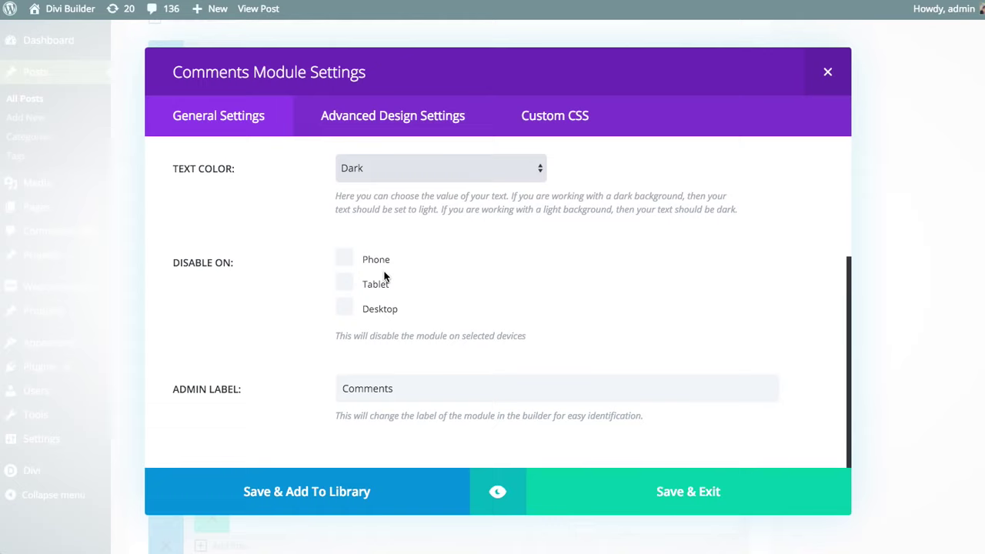
pyautogui.click(346, 260)
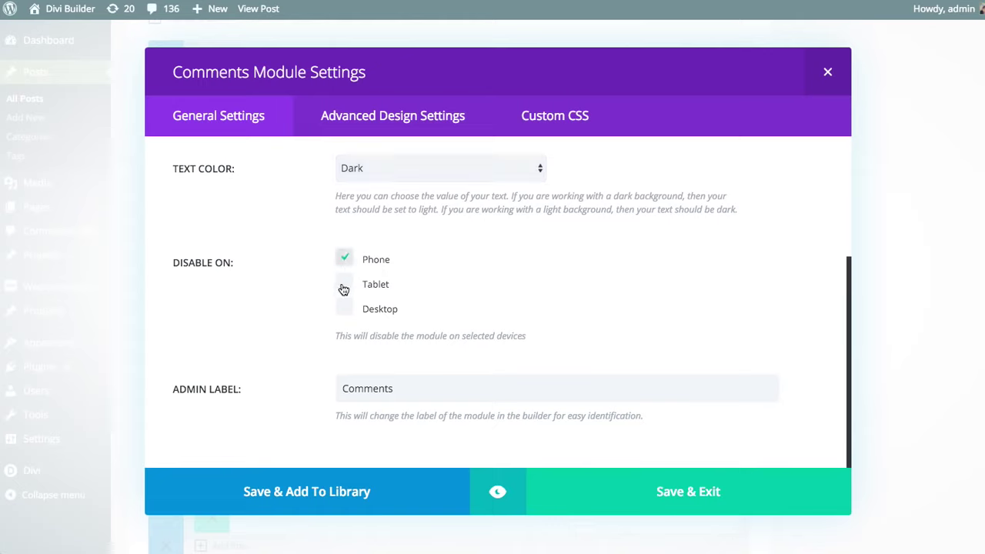
pyautogui.click(344, 287)
pyautogui.doubleClick(368, 389)
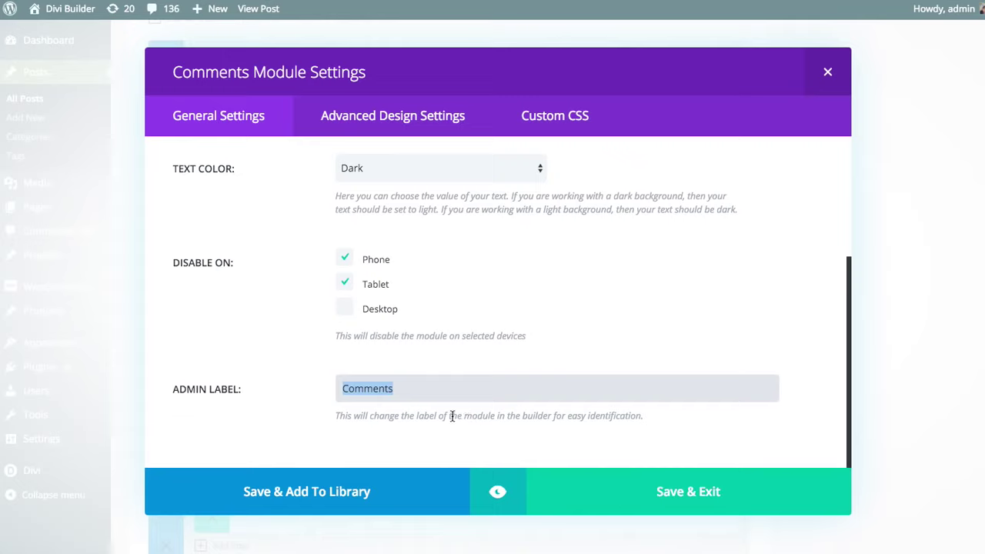
pyautogui.click(565, 307)
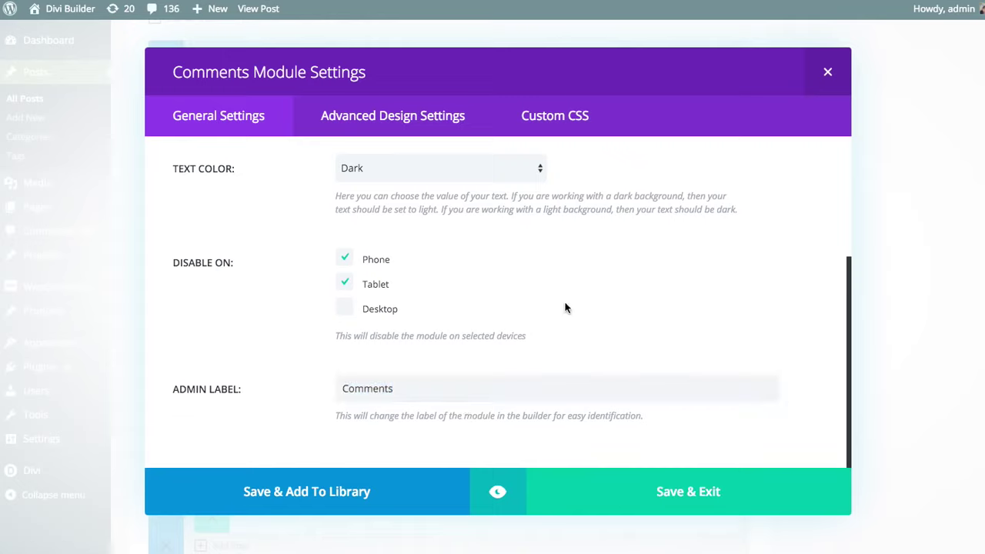
# Save & Exit the module, Update the post, and check the live comment form above the CTA.
pyautogui.click(653, 490)
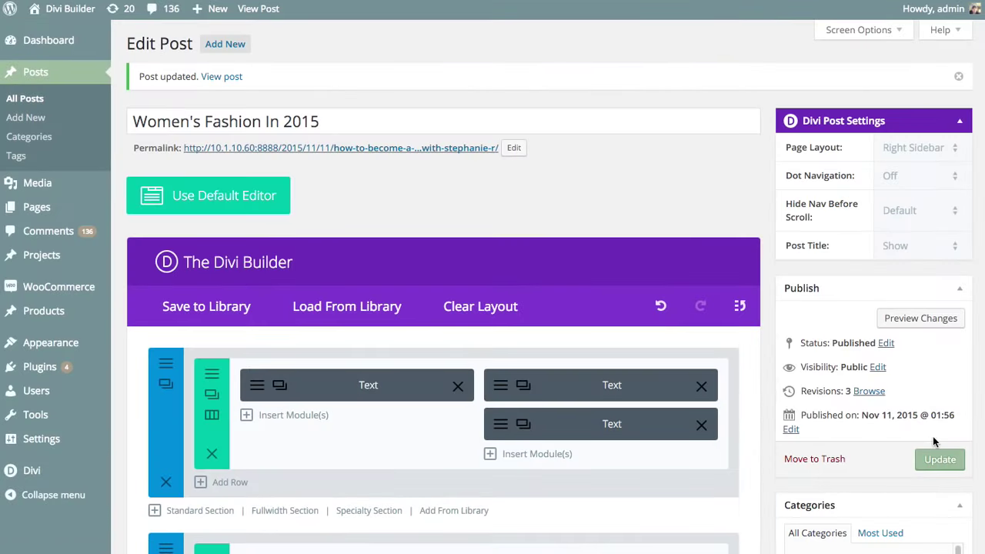
pyautogui.click(936, 460)
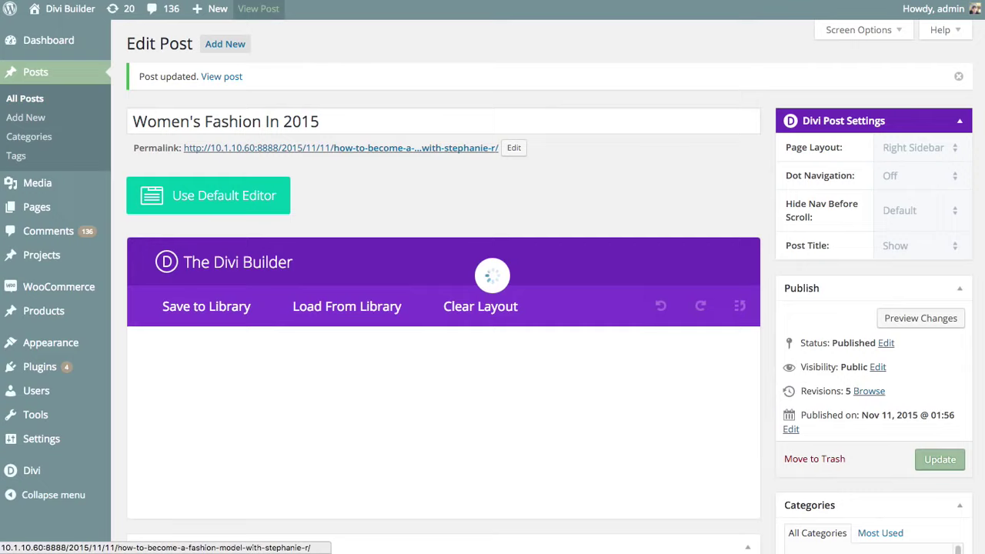
pyautogui.click(273, 13)
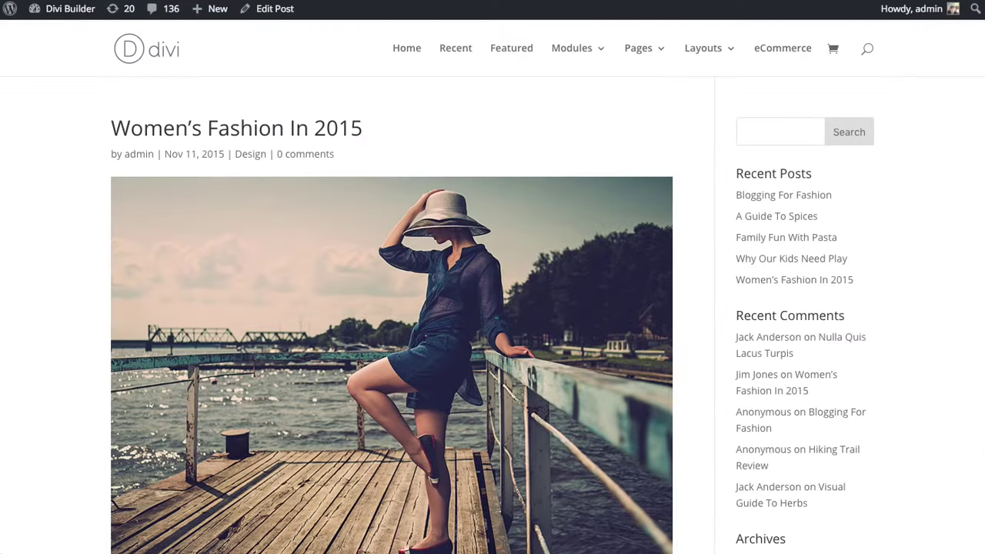
pyautogui.scroll(-20, 982, 304)
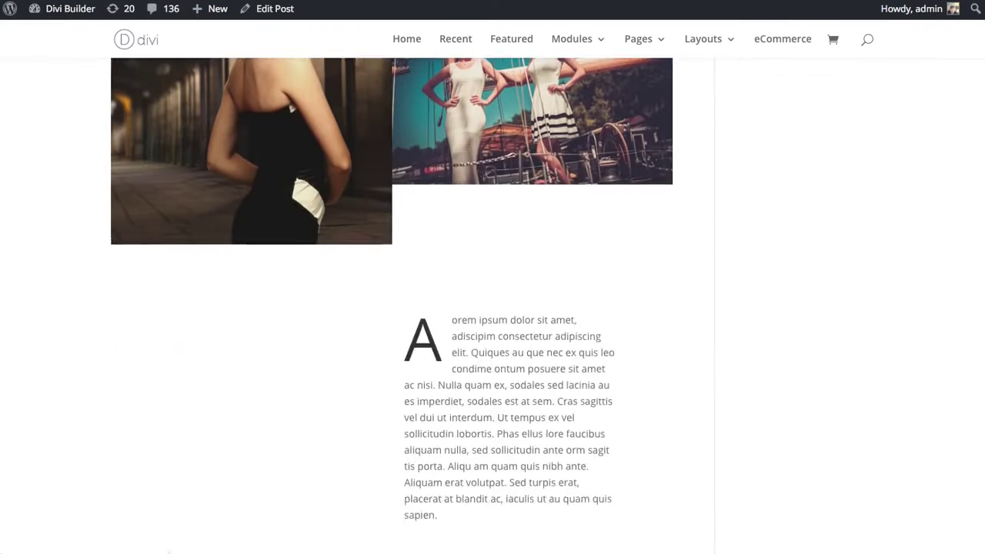
pyautogui.scroll(-20, 982, 303)
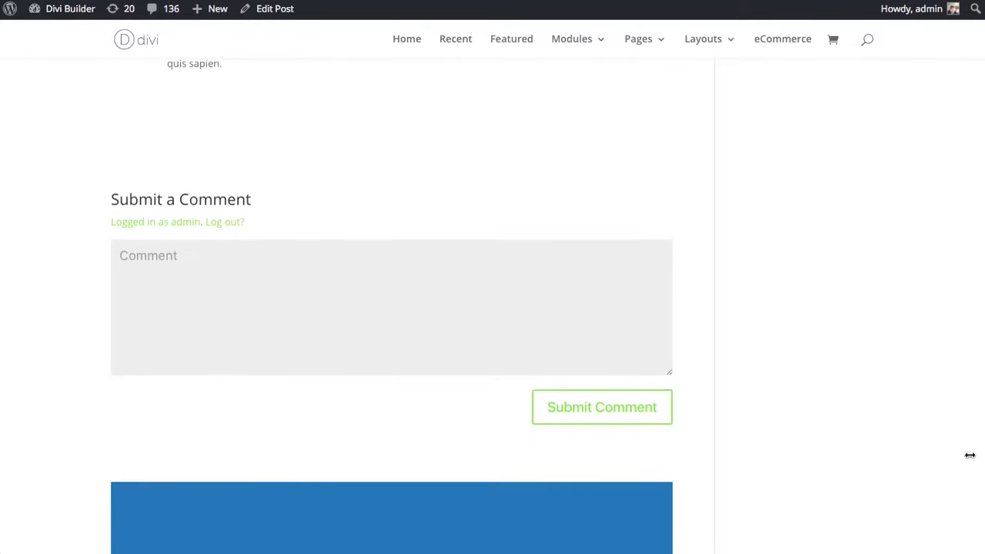
pyautogui.scroll(-3, 969, 484)
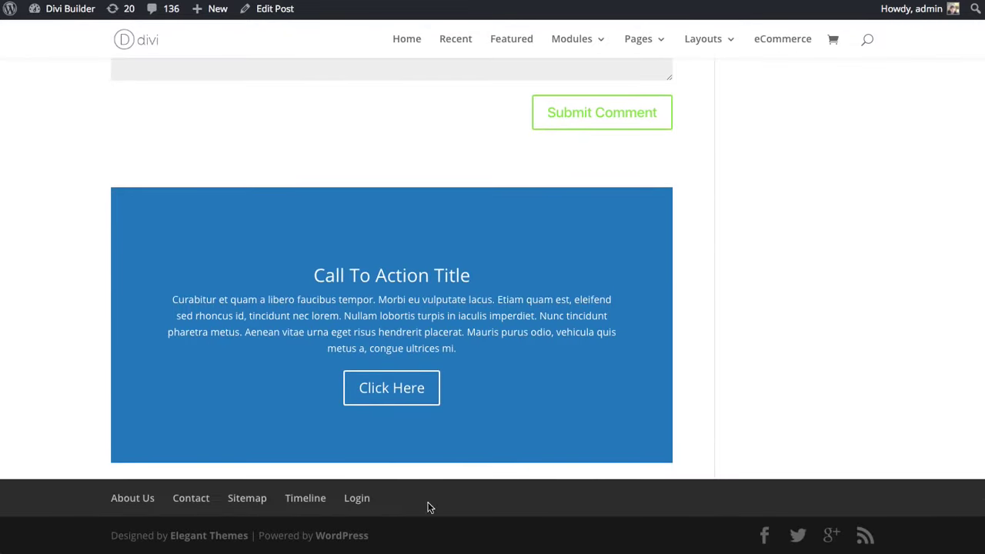
pyautogui.scroll(7, 440, 115)
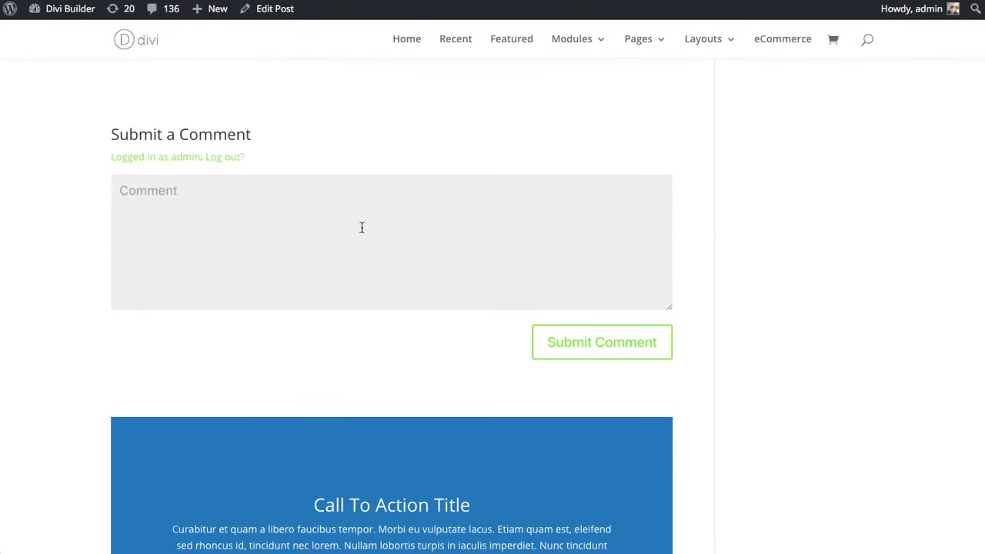
pyautogui.click(669, 257)
pyautogui.scroll(3, 733, 295)
pyautogui.scroll(-3, 762, 230)
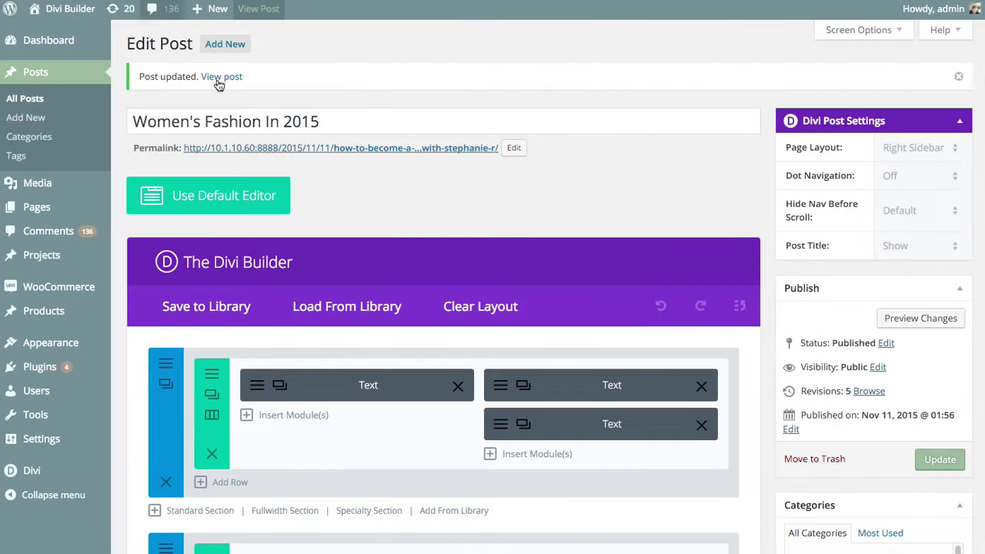
pyautogui.scroll(-15, 501, 200)
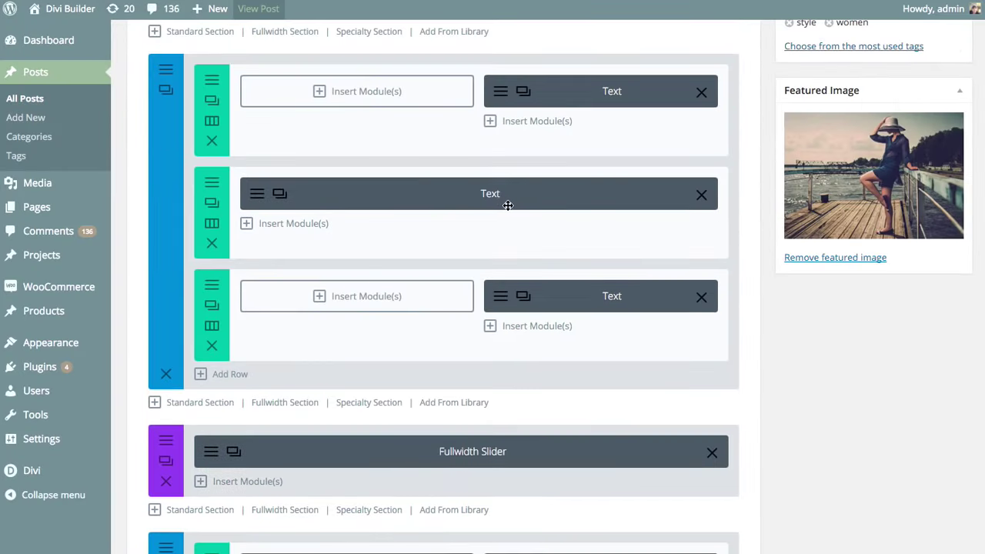
pyautogui.scroll(2, 762, 329)
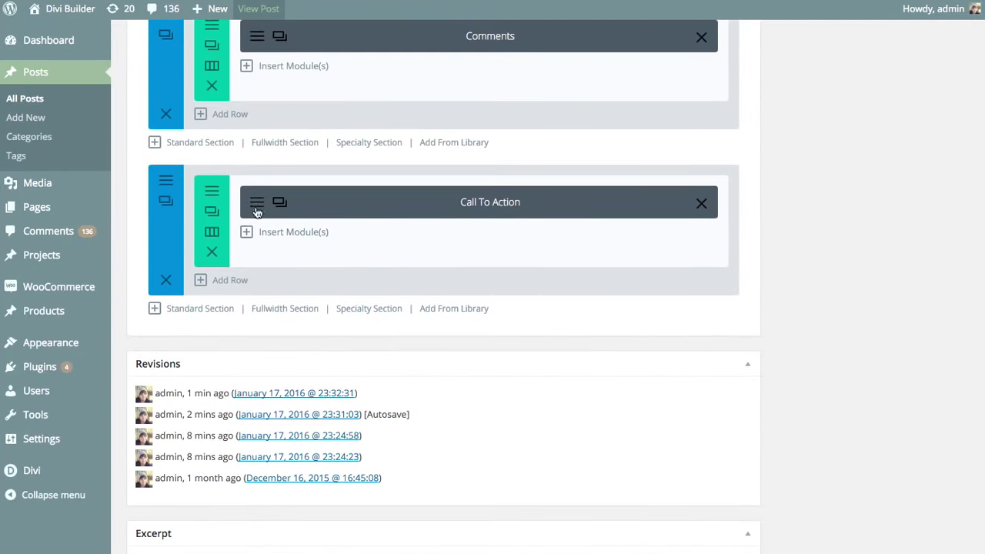
pyautogui.scroll(4, 315, 238)
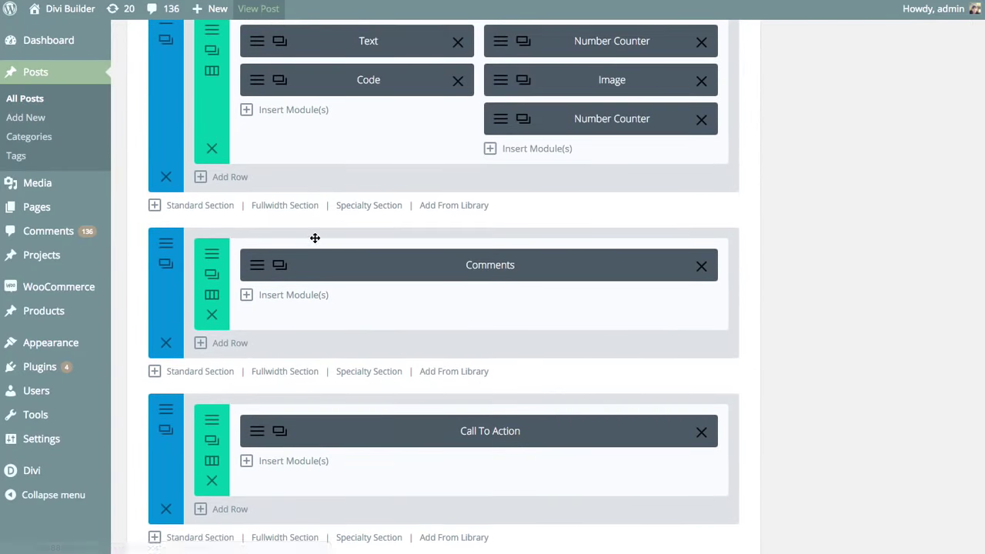
pyautogui.click(255, 268)
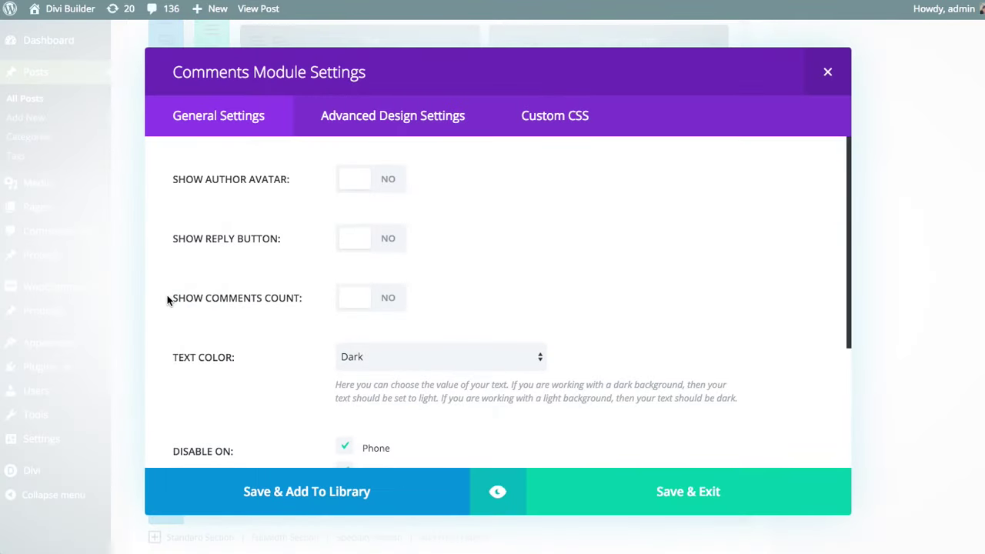
pyautogui.click(377, 132)
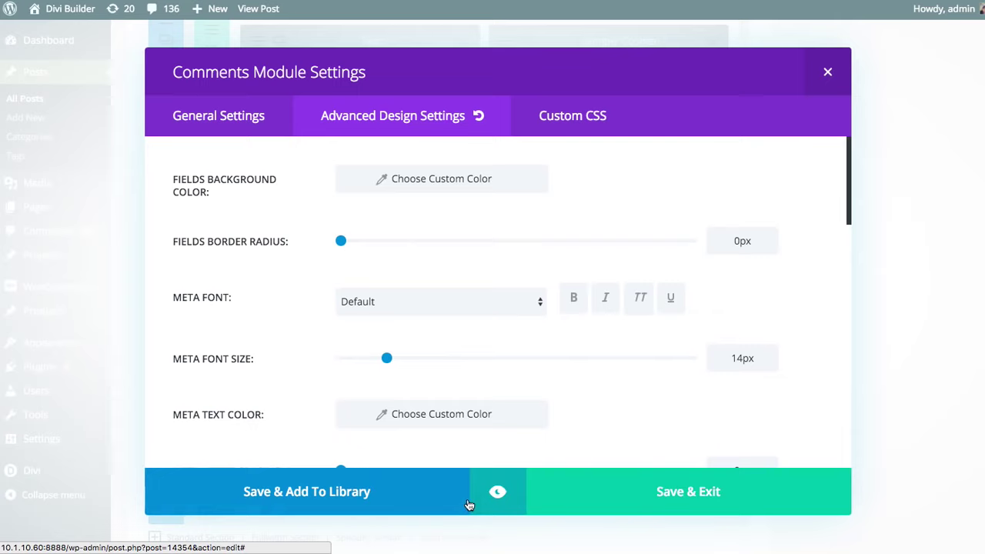
pyautogui.click(498, 493)
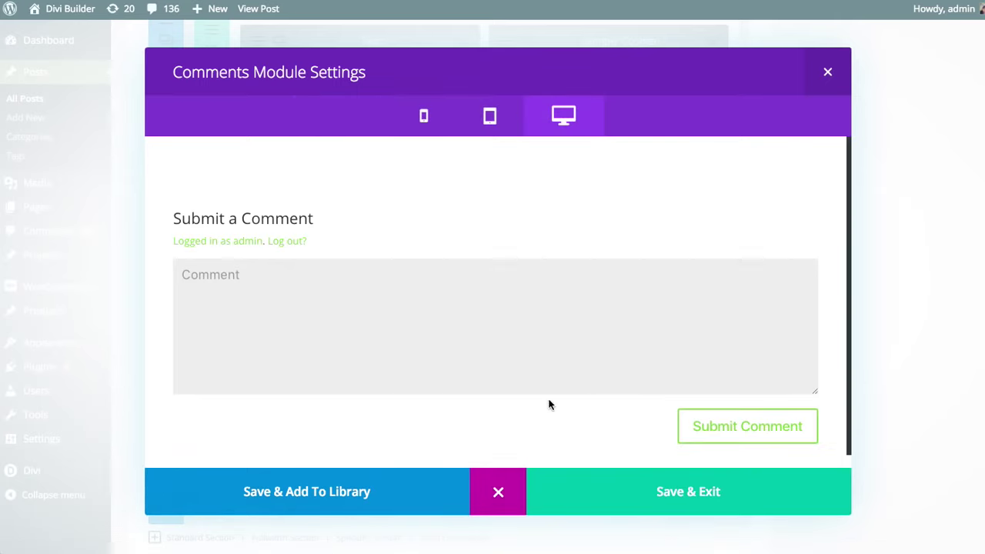
pyautogui.click(497, 491)
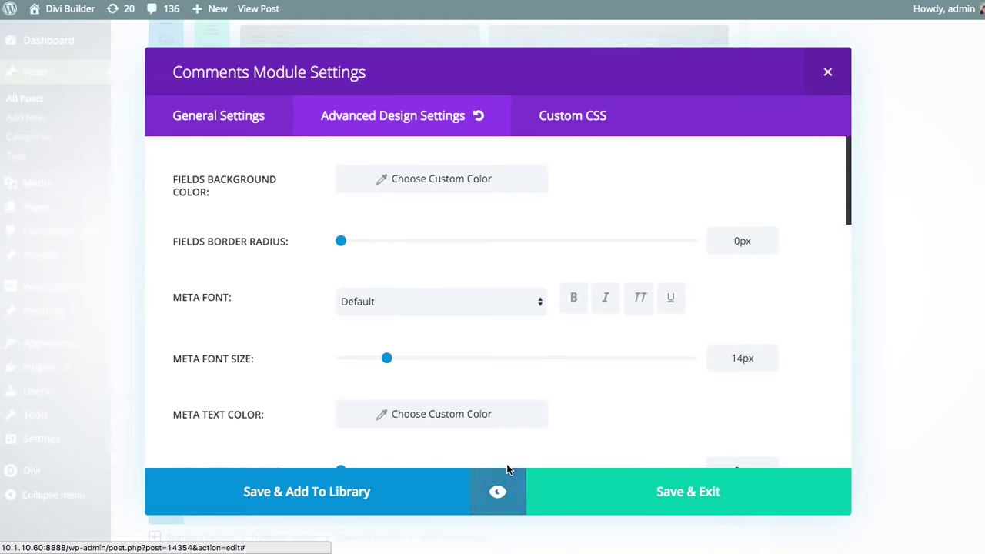
pyautogui.click(639, 497)
# Update the post, submit a pasted Lorem ipsum comment on the live post, and return to the editor.
pyautogui.scroll(10, 918, 240)
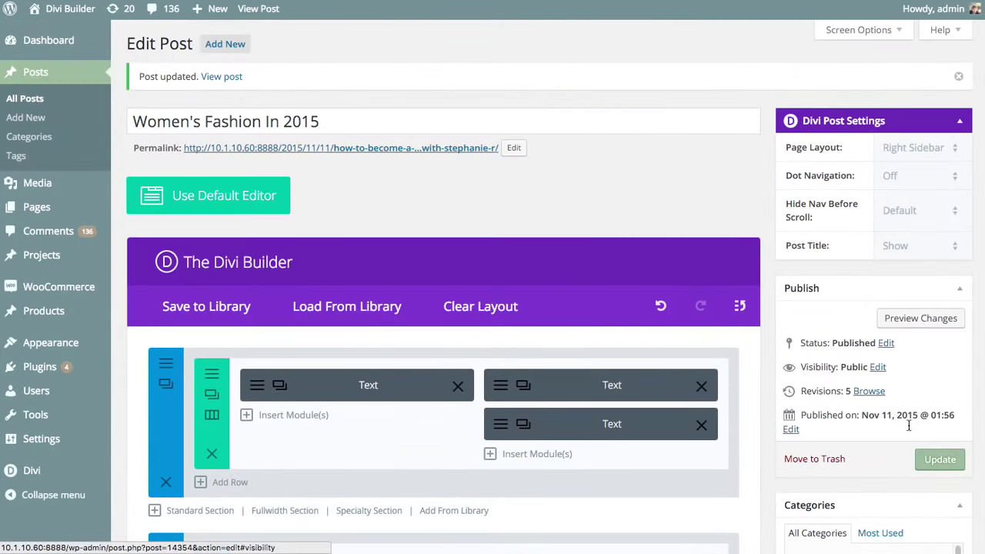
pyautogui.click(940, 459)
pyautogui.click(221, 77)
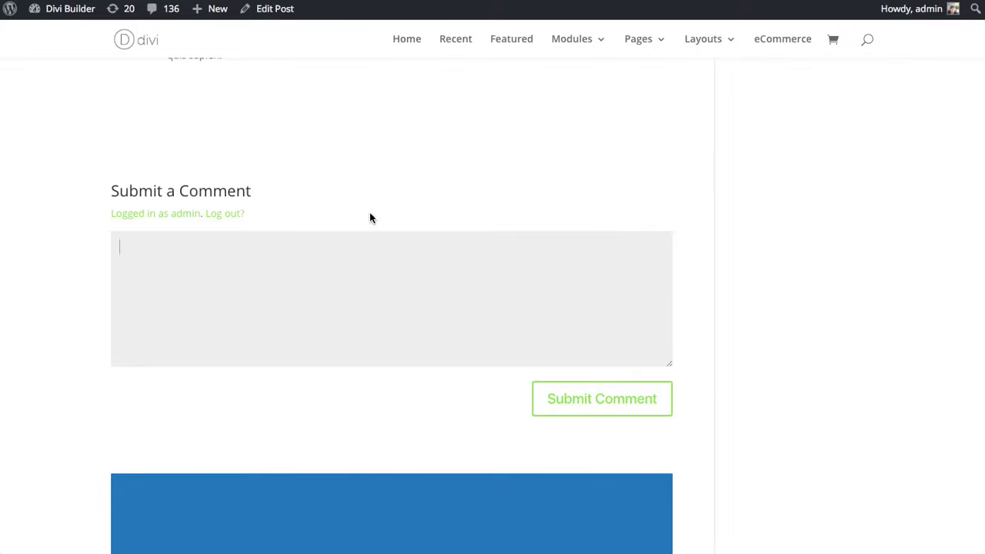
pyautogui.write('Curabitur et quam a libero faucibus tempor. Morbi eu vulputate lacus. Etiam quam est, eleifend sed rhoncus id, tincidunt nec lorem. Nullam lobortis turpis in iaculis imperdiet. Nunc tincidunt pharetra metus. Aenean vitae urna eget risus hendrerit placerat. Mauris purus odio, vehicula quis metus a, congue ultrices mi.')
pyautogui.click(620, 397)
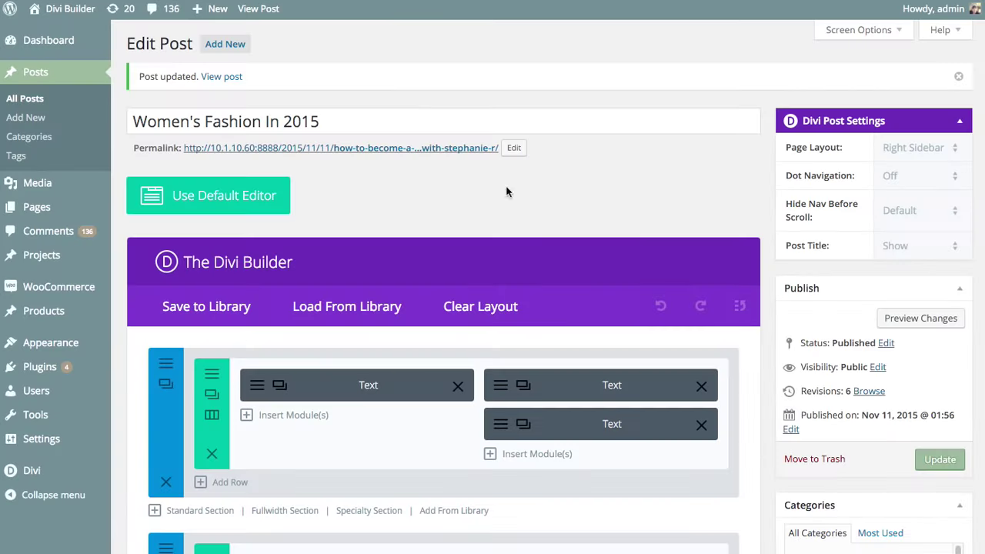
pyautogui.scroll(-20, 523, 201)
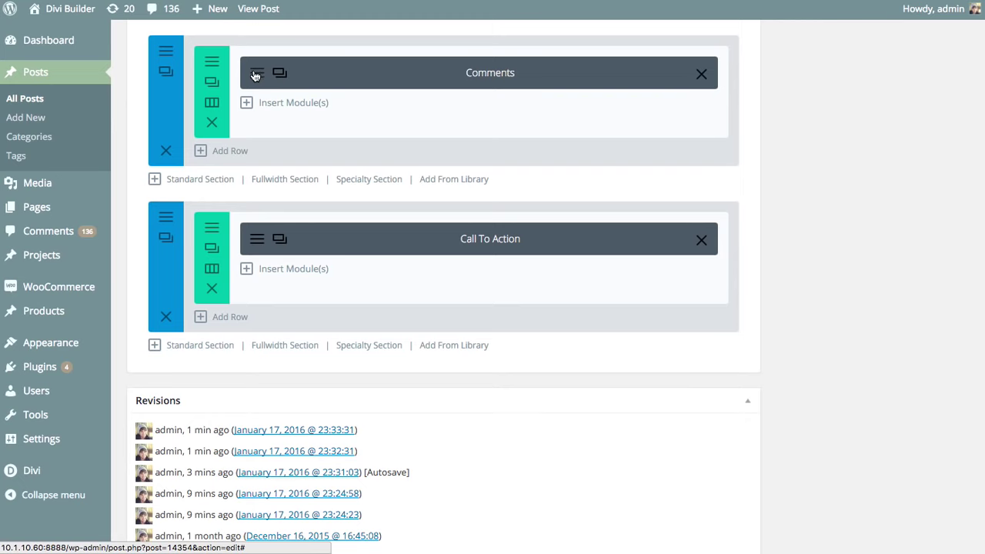
pyautogui.press('super+r')
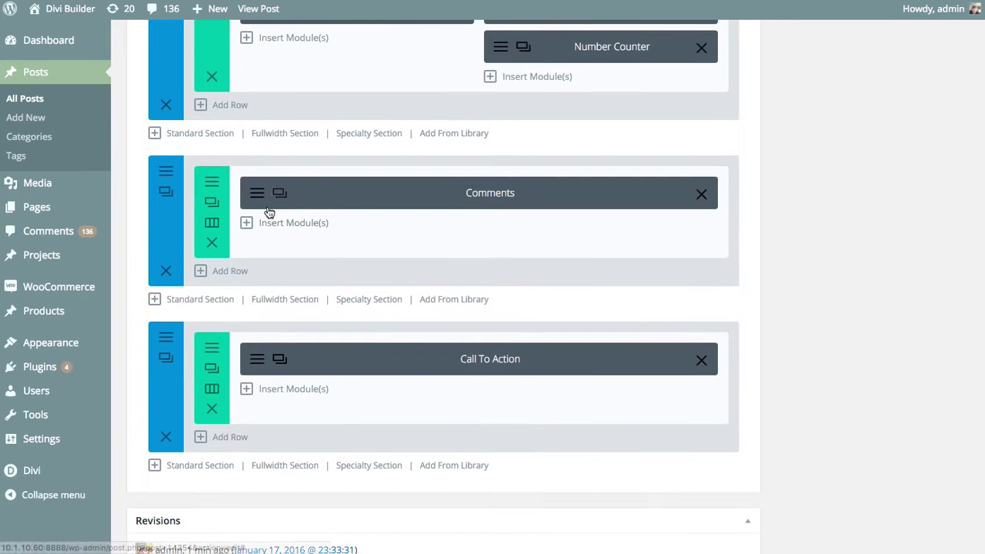
# Reopen the Comments module's Advanced Design Settings and preview it with the posted comment.
pyautogui.click(280, 192)
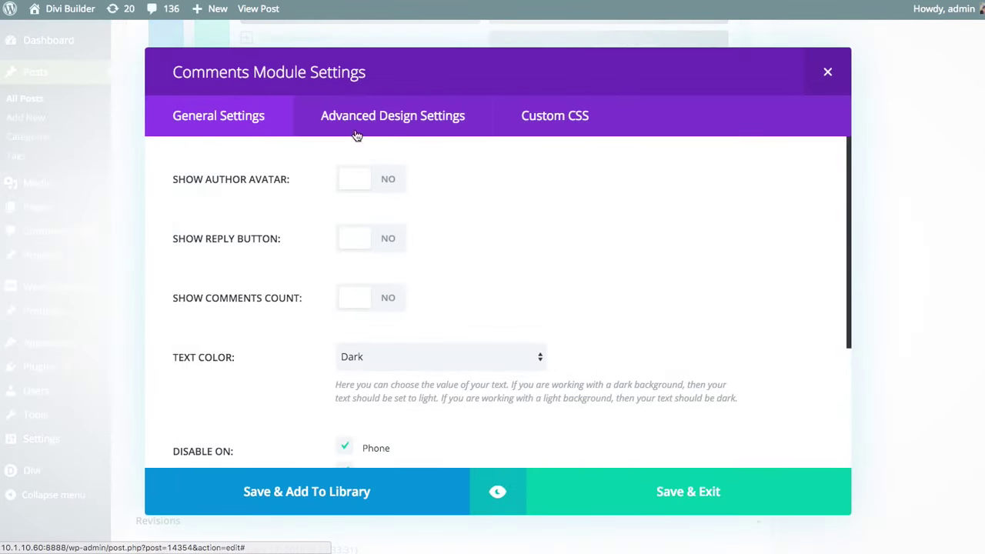
pyautogui.click(385, 116)
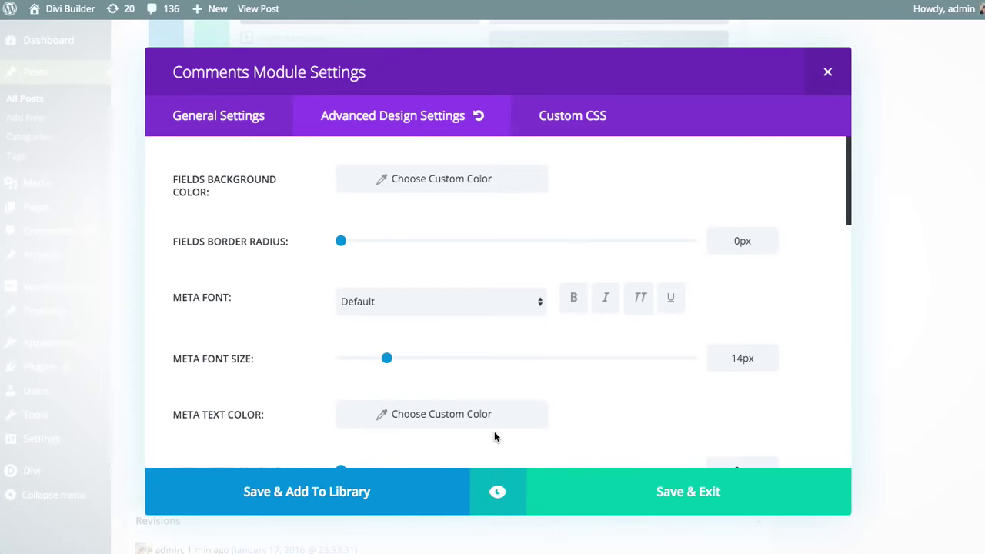
pyautogui.click(497, 491)
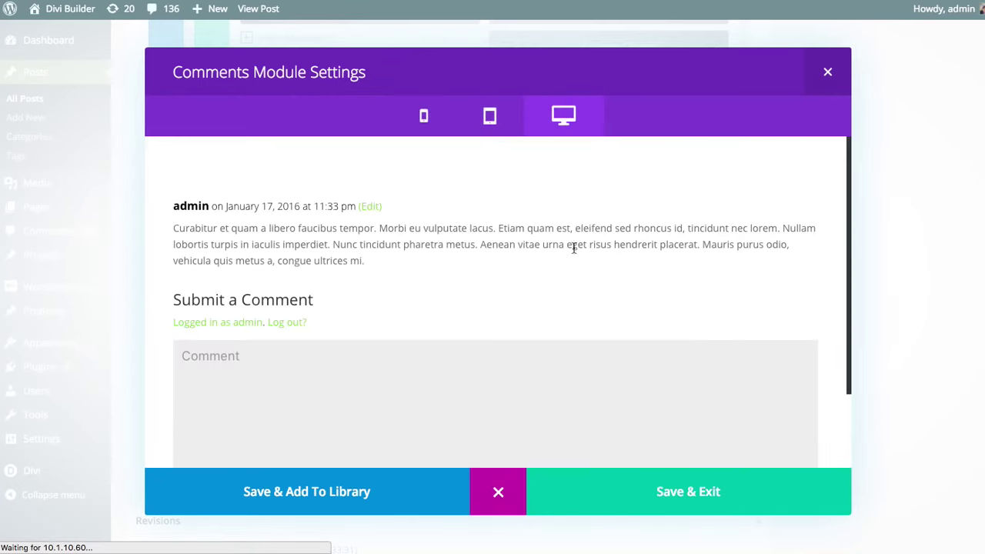
pyautogui.scroll(-3, 308, 281)
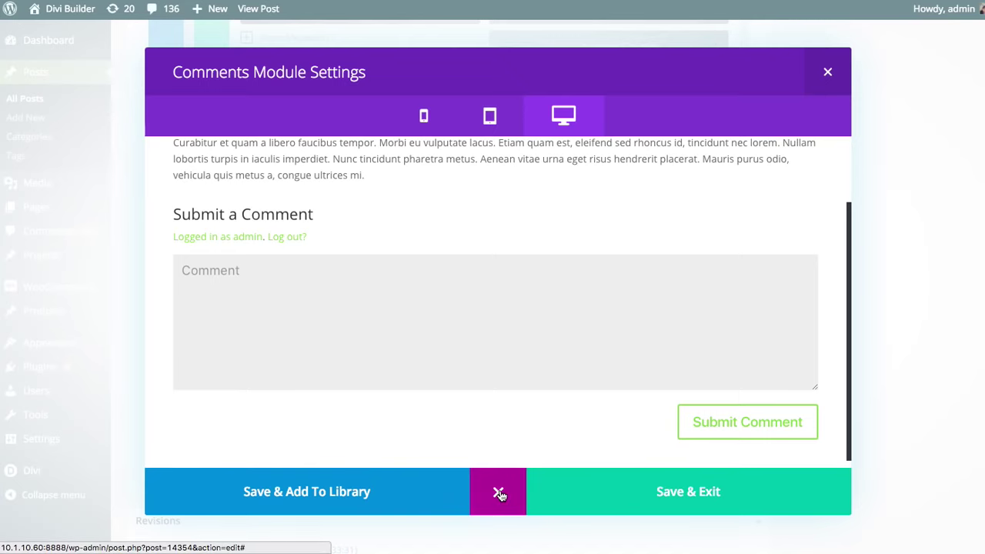
pyautogui.click(498, 491)
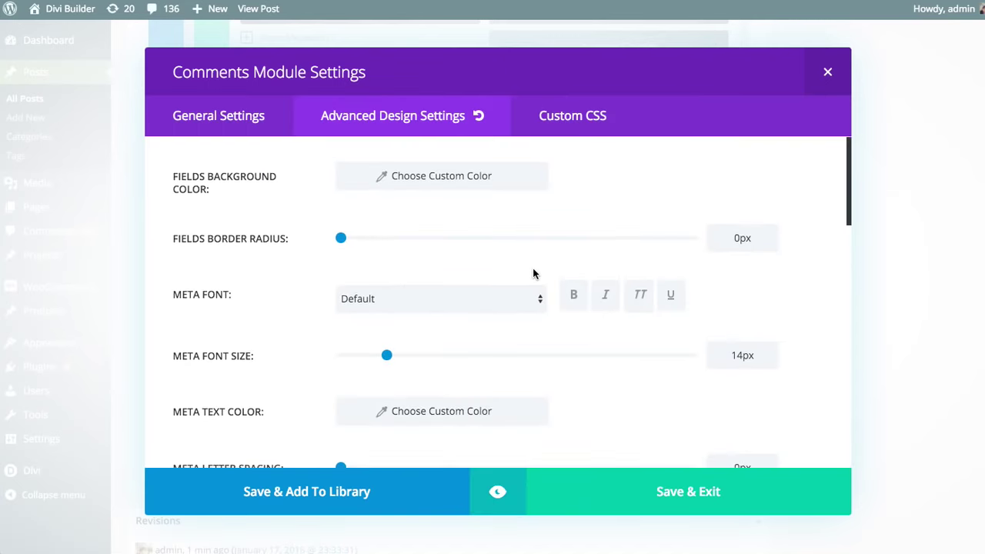
# Scroll the design settings to the Comment Font rows.
pyautogui.scroll(-5, 530, 273)
pyautogui.scroll(-4, 530, 275)
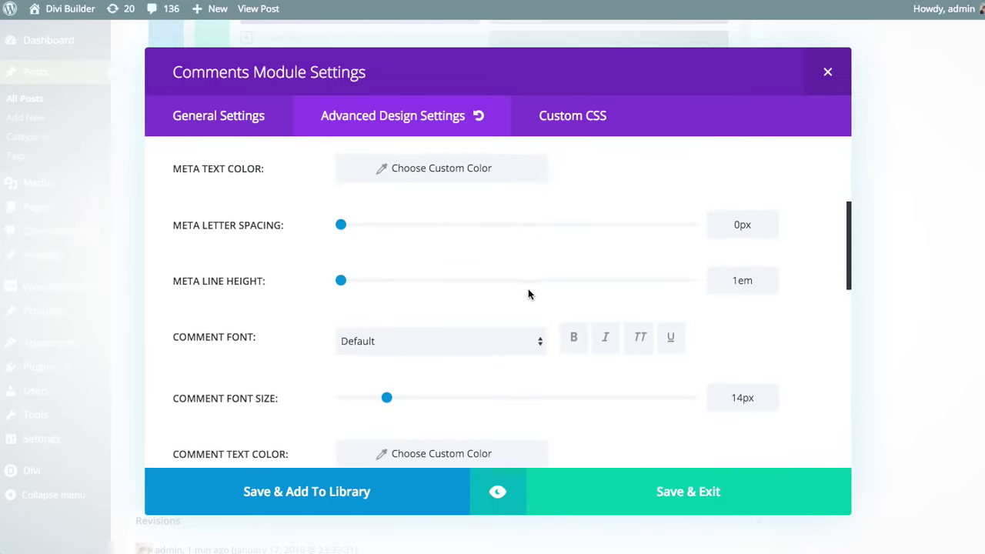
pyautogui.scroll(-12, 361, 282)
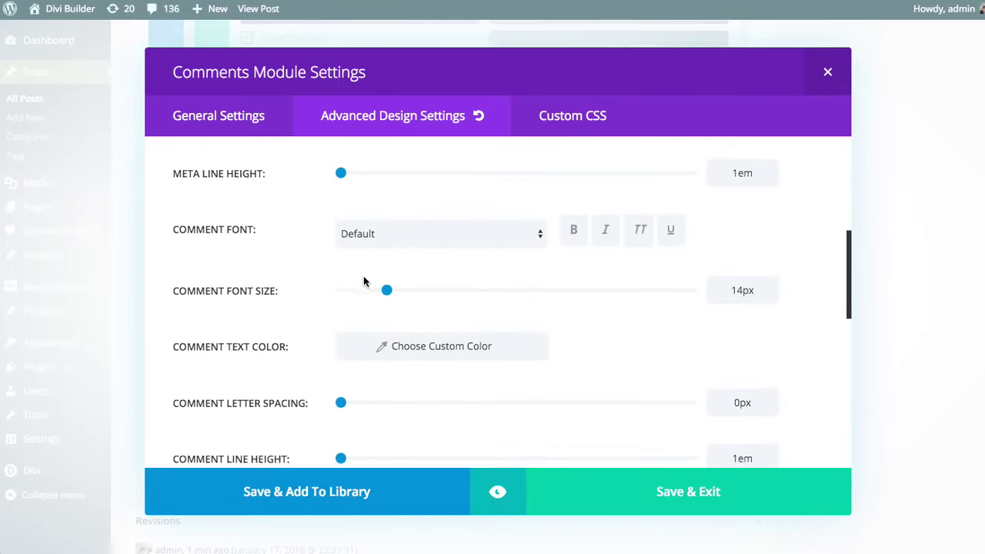
pyautogui.scroll(7, 415, 304)
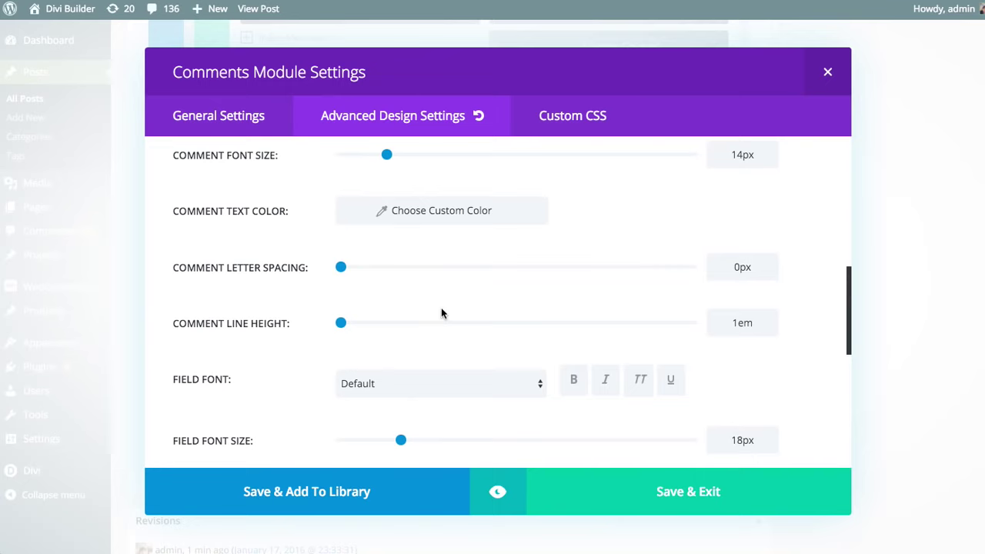
pyautogui.scroll(3, 446, 323)
pyautogui.scroll(3, 446, 323)
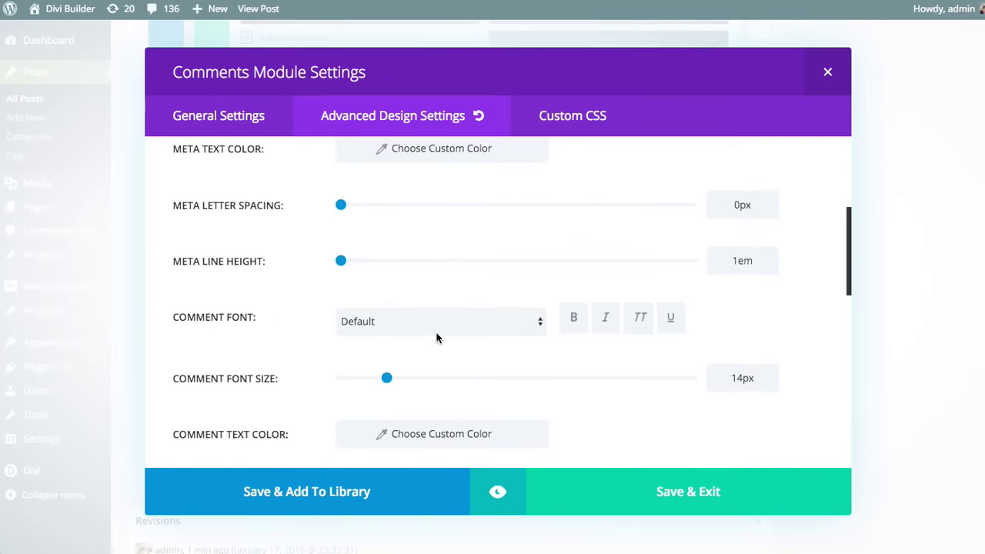
# Set the Comment Font to Arvo and the Comment Text Color to purple.
pyautogui.click(408, 324)
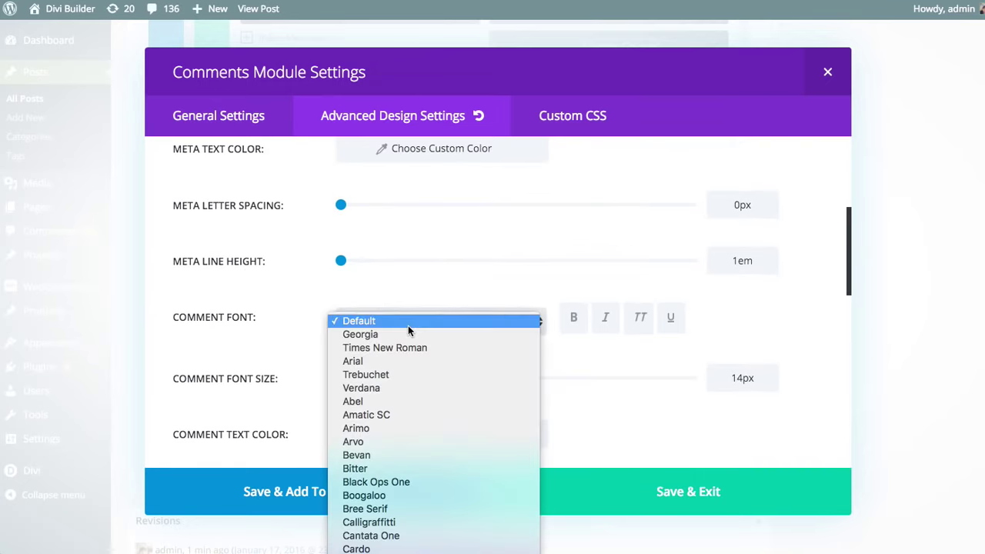
pyautogui.click(377, 441)
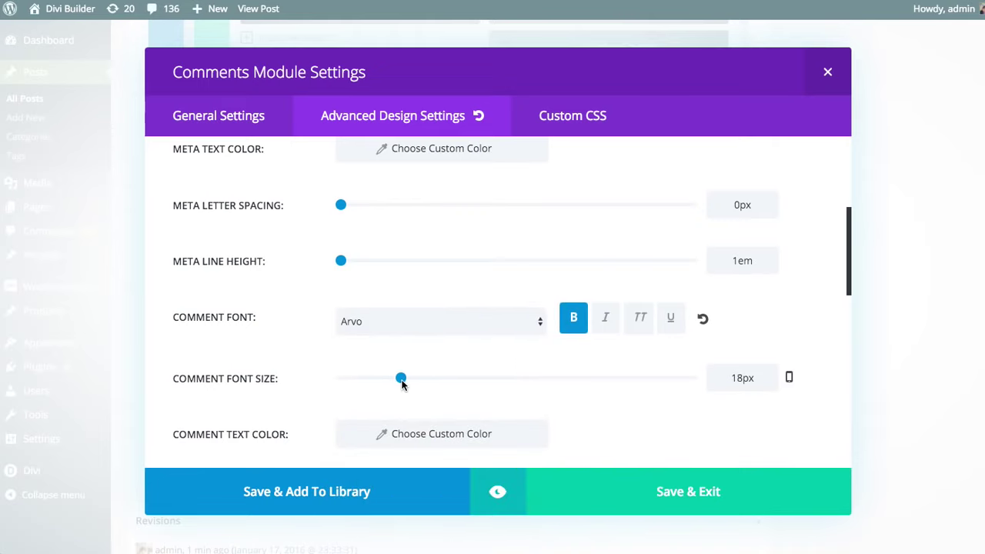
pyautogui.scroll(-3, 437, 377)
pyautogui.click(466, 338)
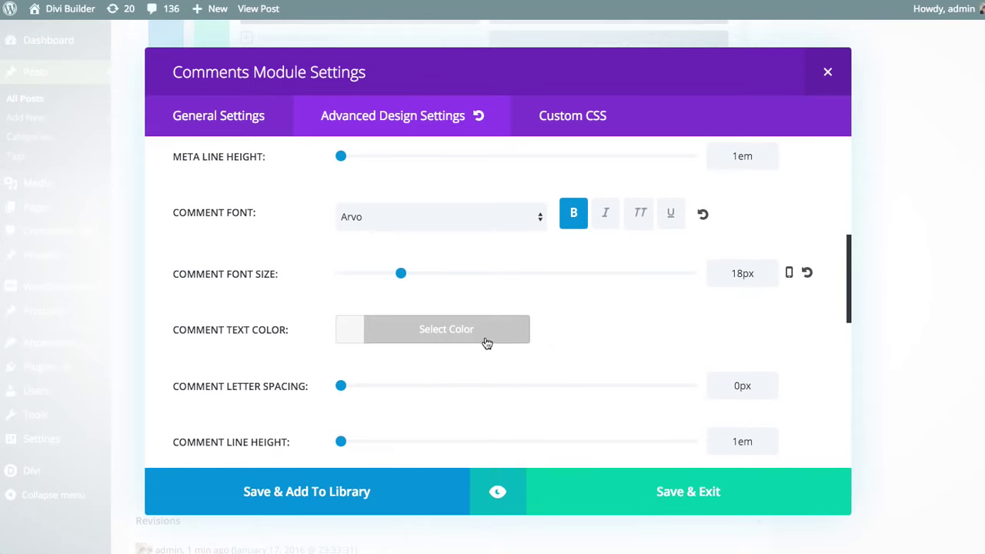
pyautogui.click(486, 343)
pyautogui.scroll(-3, 491, 367)
pyautogui.click(463, 392)
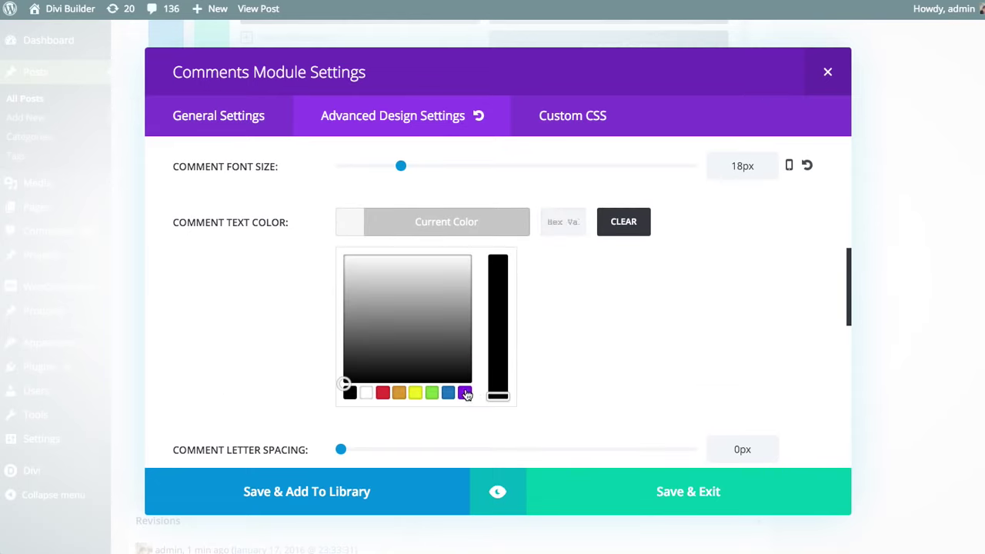
pyautogui.click(462, 223)
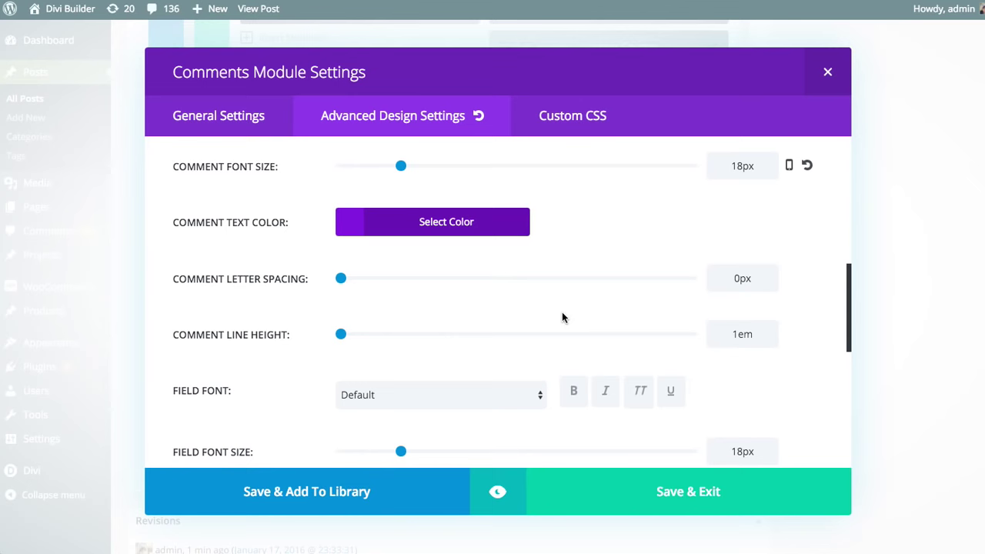
# Preview the Comments module to check the purple Arvo comment text, then exit the preview.
pyautogui.click(497, 492)
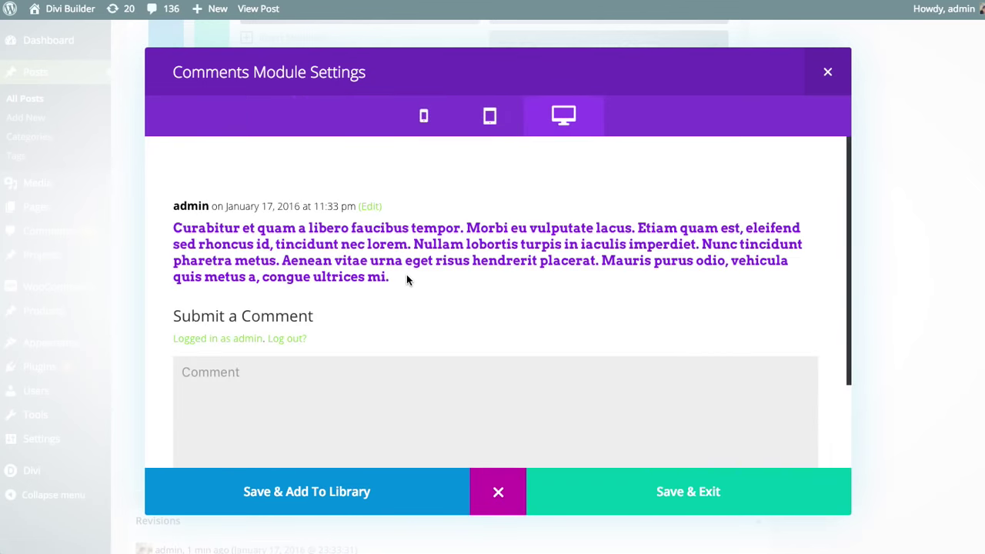
pyautogui.moveTo(406, 280); pyautogui.dragTo(173, 229)
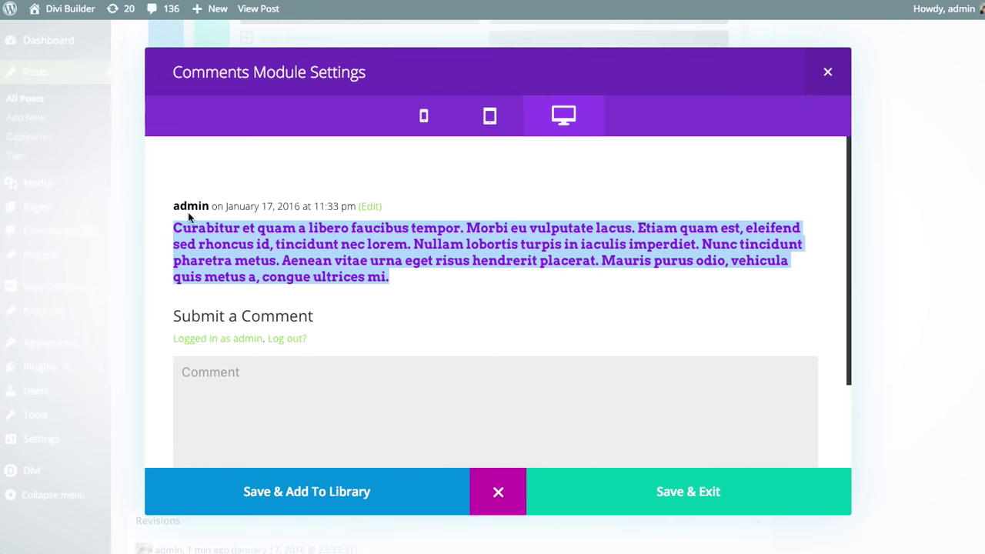
pyautogui.click(219, 247)
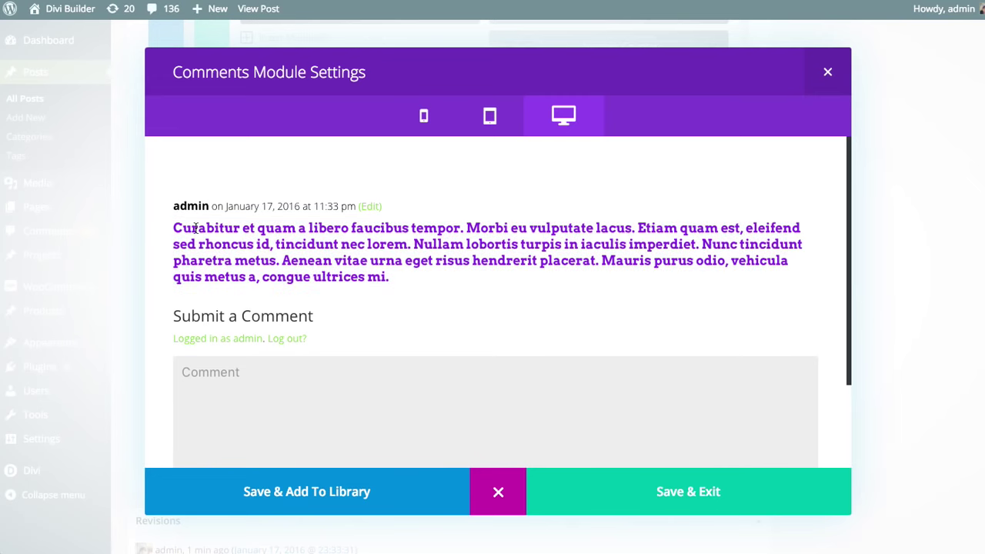
pyautogui.doubleClick(196, 228)
pyautogui.click(500, 496)
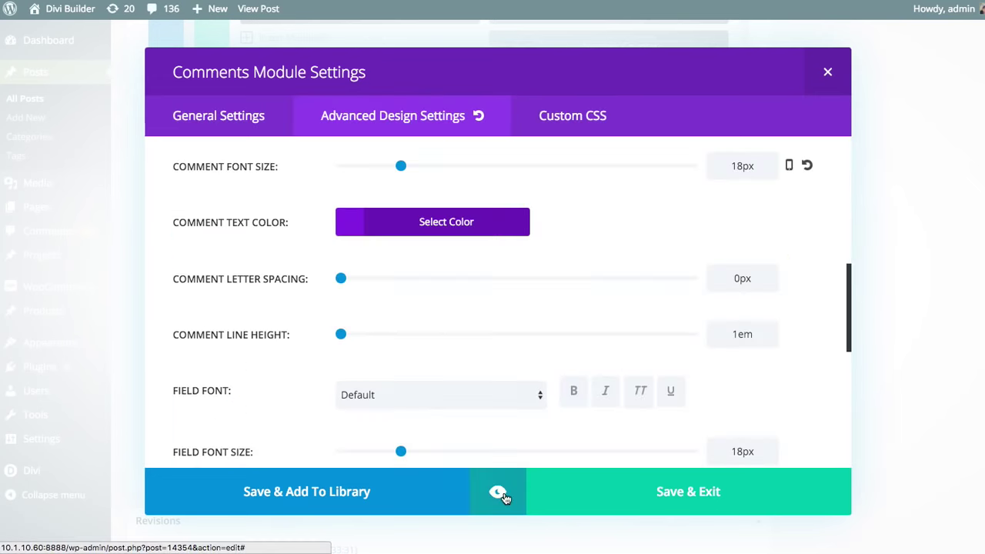
# Set the comment field font to bold, uppercase Arvo at 20px.
pyautogui.scroll(-1, 554, 384)
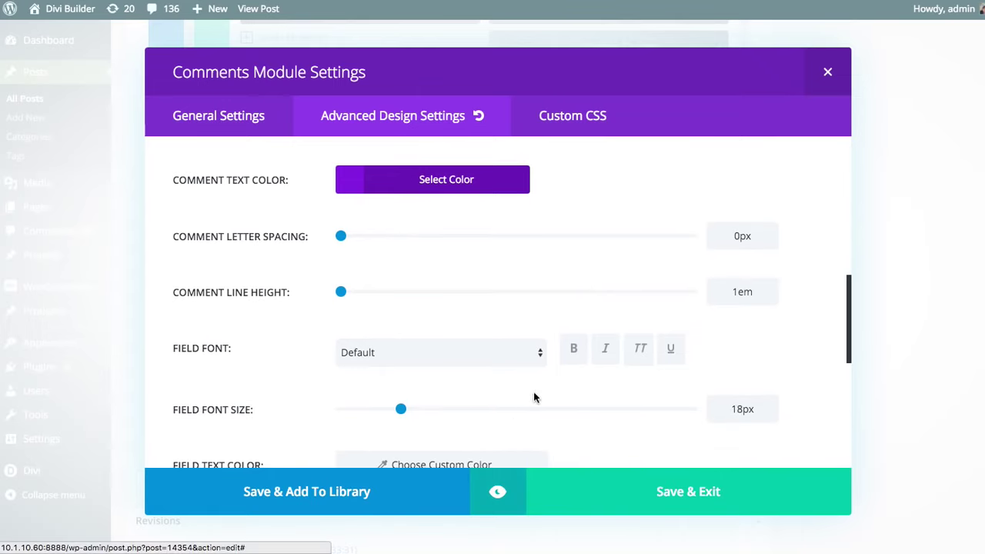
pyautogui.scroll(-2, 534, 398)
pyautogui.scroll(-1, 529, 392)
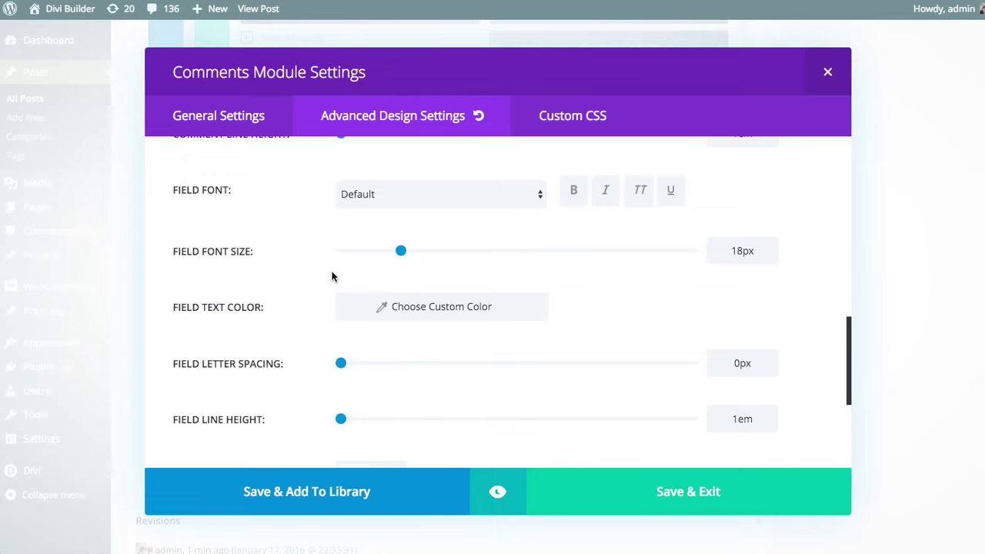
pyautogui.click(435, 196)
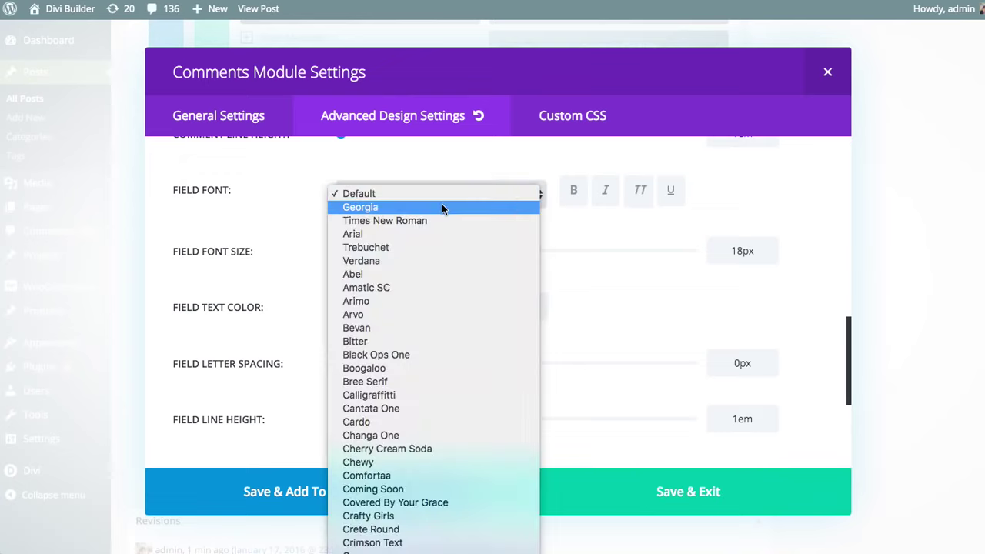
pyautogui.click(384, 314)
pyautogui.click(573, 190)
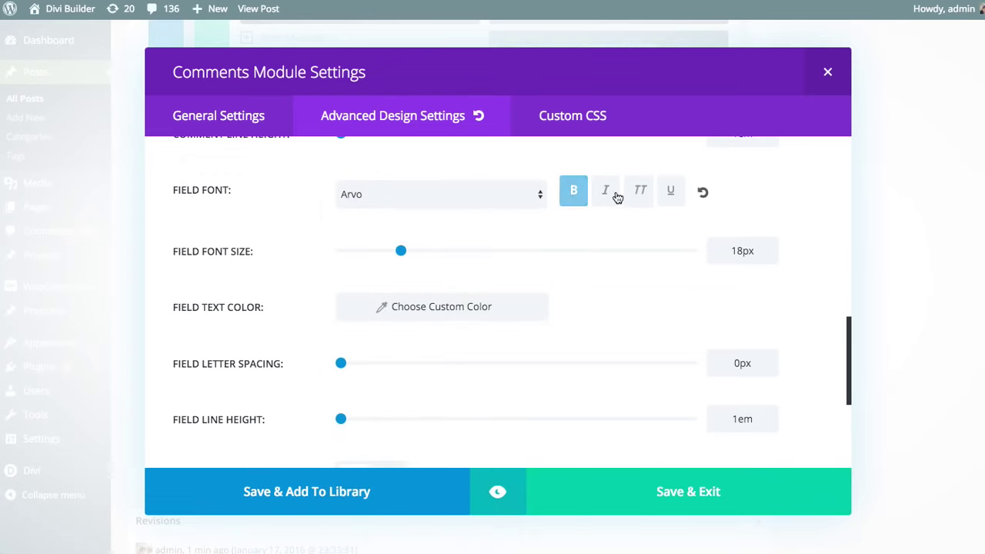
pyautogui.click(639, 190)
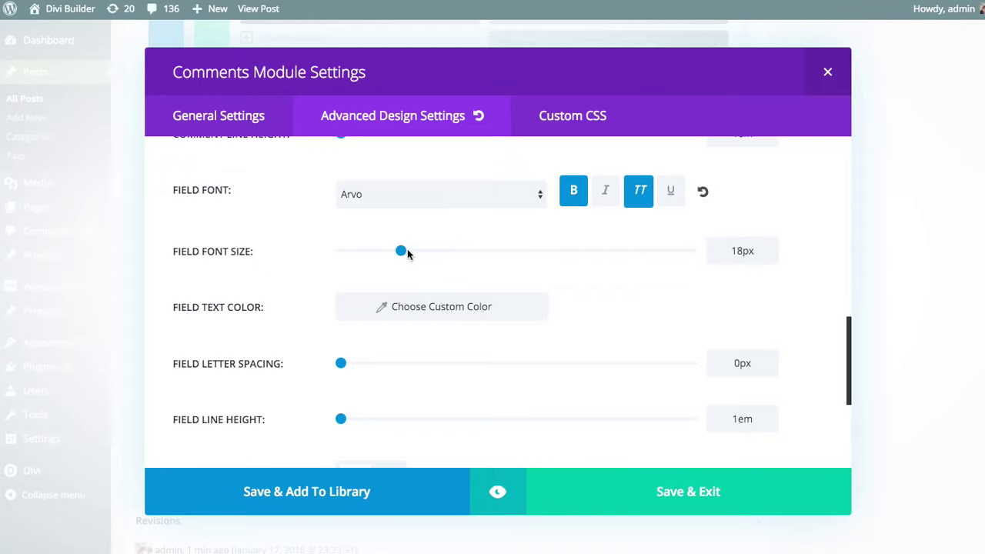
pyautogui.moveTo(400, 251); pyautogui.dragTo(407, 250)
# Colour the comment field text blue.
pyautogui.click(467, 314)
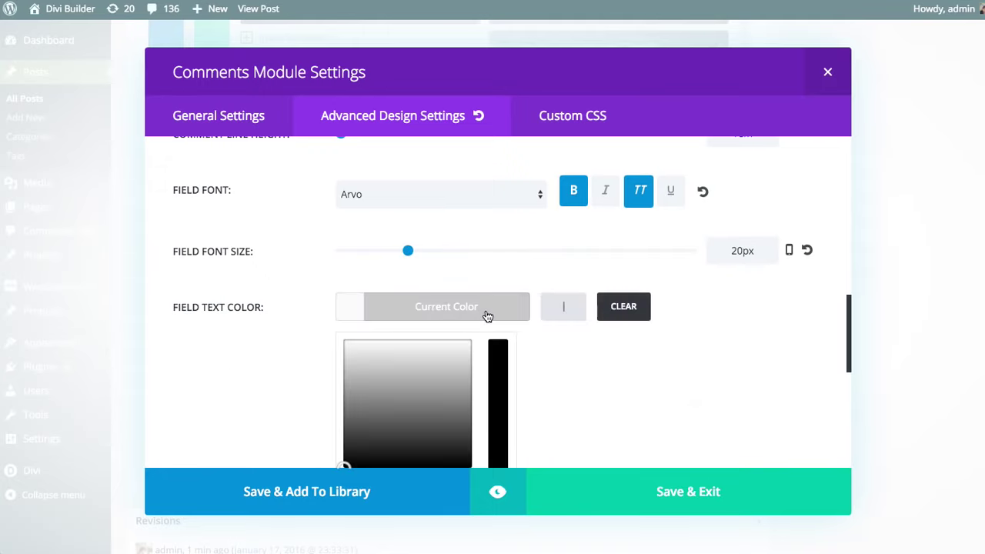
pyautogui.scroll(-2, 477, 319)
pyautogui.click(448, 367)
pyautogui.click(567, 248)
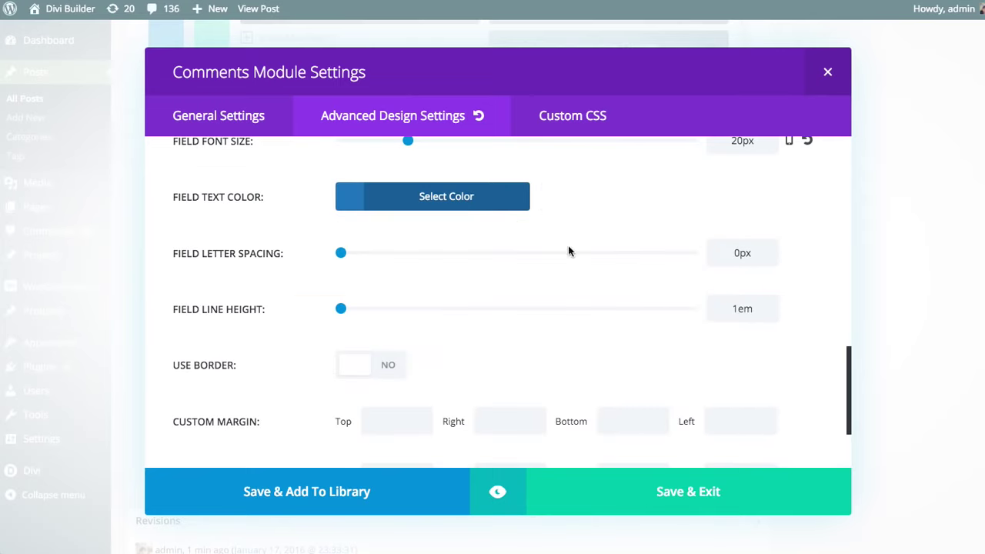
pyautogui.scroll(-2, 627, 316)
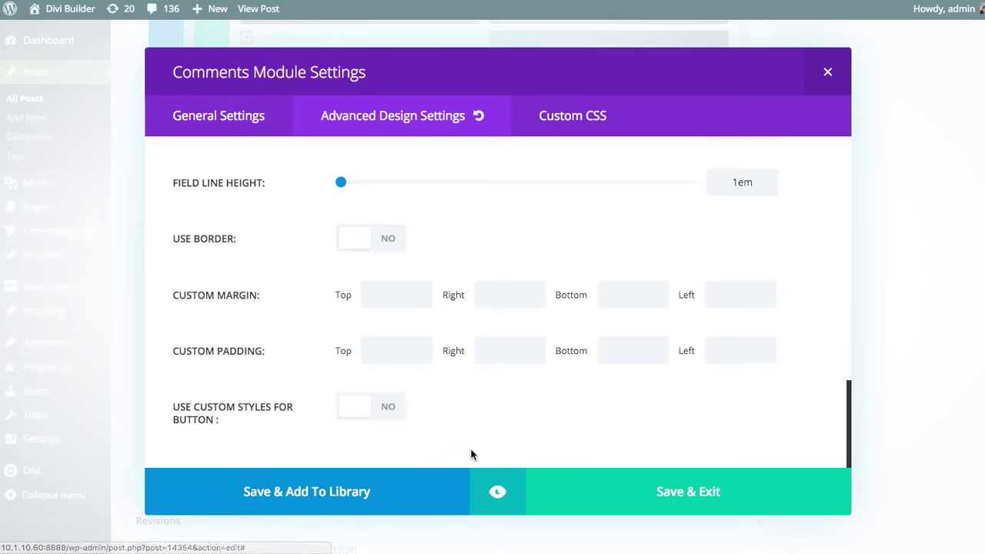
# Preview and test the blue uppercase COMMENT box, then return to the module's General settings.
pyautogui.click(497, 492)
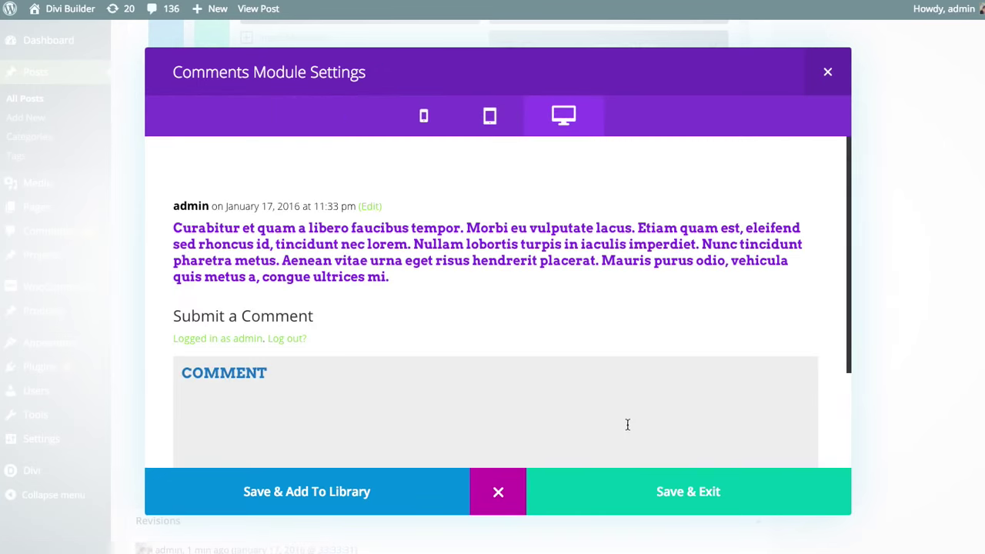
pyautogui.click(219, 373)
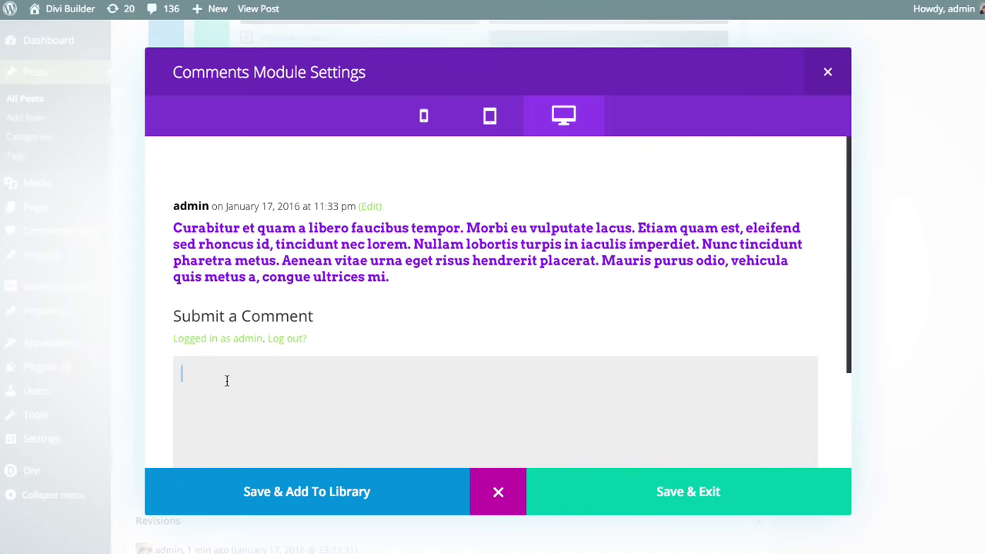
pyautogui.click(422, 318)
pyautogui.click(498, 491)
pyautogui.click(233, 126)
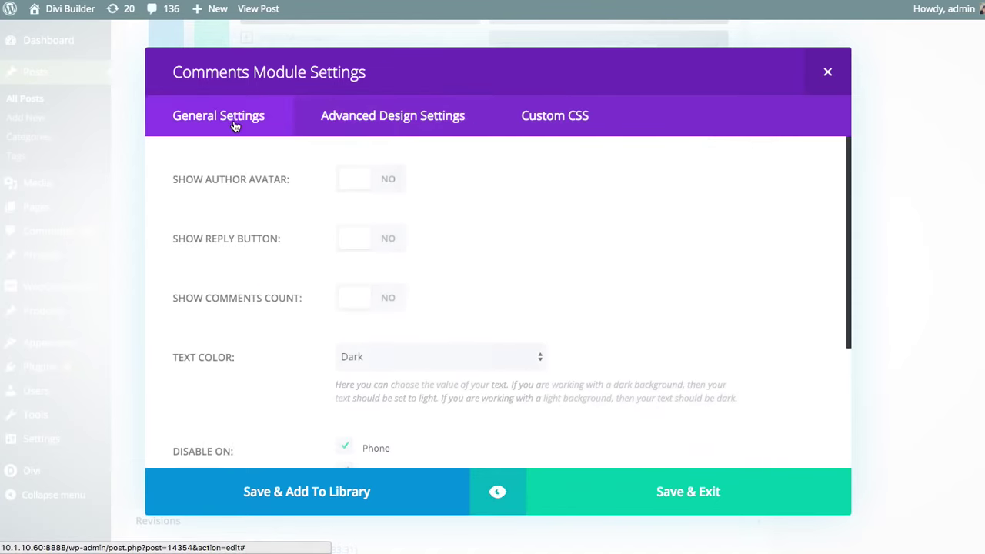